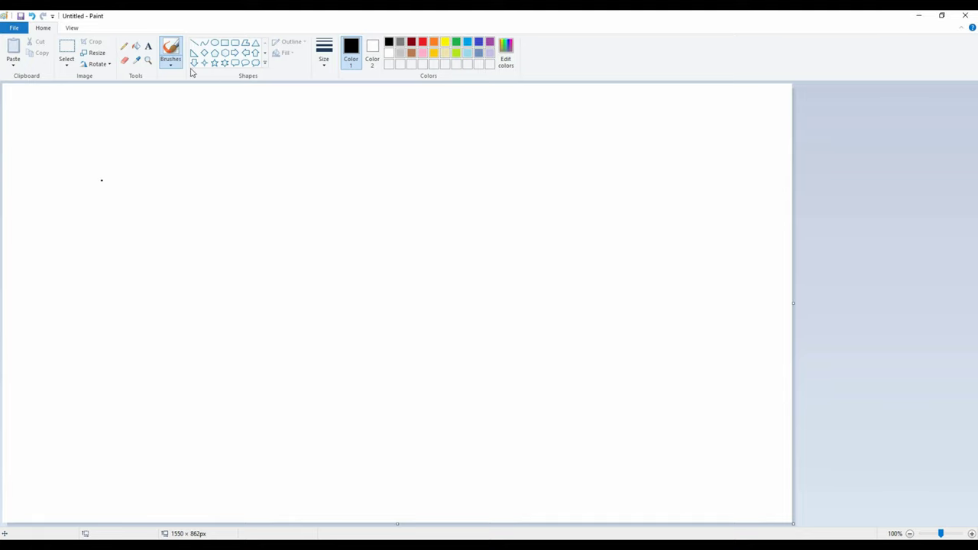
- Draw two parallel diagonal lines across the lower-right part of the canvas, the lower one yellow and the upper one gold
{"action": "left_click", "coordinate": [195, 44]}
{"action": "mouse_move", "coordinate": [427, 527]}
{"action": "left_mouse_down"}
{"action": "mouse_move", "coordinate": [781, 338]}
{"action": "mouse_move", "coordinate": [831, 269]}
{"action": "left_mouse_up"}
{"action": "left_click", "coordinate": [446, 42]}
{"action": "left_click", "coordinate": [433, 52]}
{"action": "mouse_move", "coordinate": [791, 192]}
{"action": "left_mouse_down"}
{"action": "mouse_move", "coordinate": [7, 549]}
{"action": "mouse_move", "coordinate": [206, 549]}
{"action": "left_mouse_up"}
{"action": "left_click_drag", "start_coordinate": [679, 262], "coordinate": [693, 261]}
{"action": "left_click", "coordinate": [604, 244]}
- Add two more parallel diagonals above the gold line, a rose pink one and a purple one reaching the canvas edges
{"action": "left_click", "coordinate": [423, 53]}
{"action": "left_click_drag", "start_coordinate": [790, 108], "coordinate": [66, 549]}
{"action": "left_click_drag", "start_coordinate": [462, 302], "coordinate": [467, 306]}
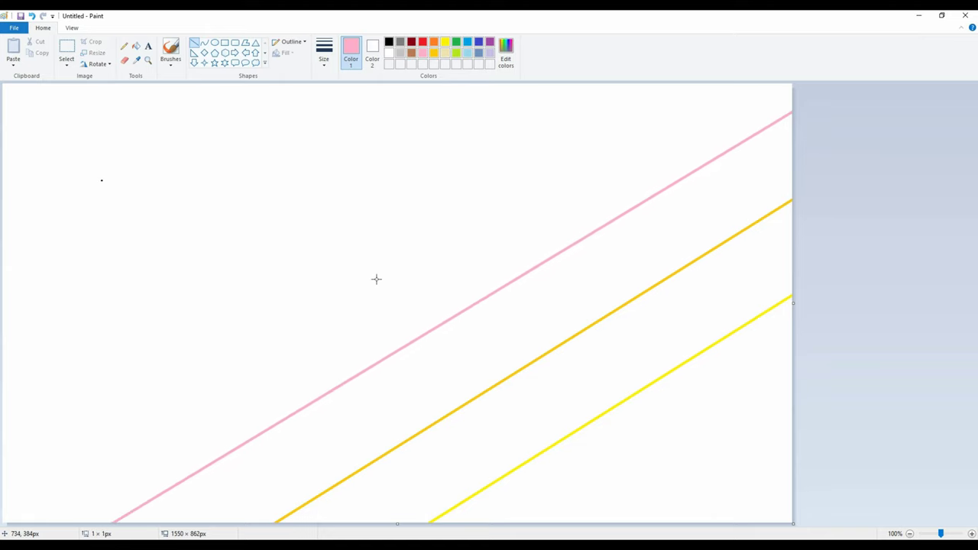
{"action": "left_click", "coordinate": [478, 42]}
{"action": "left_click_drag", "start_coordinate": [611, 84], "coordinate": [1, 465]}
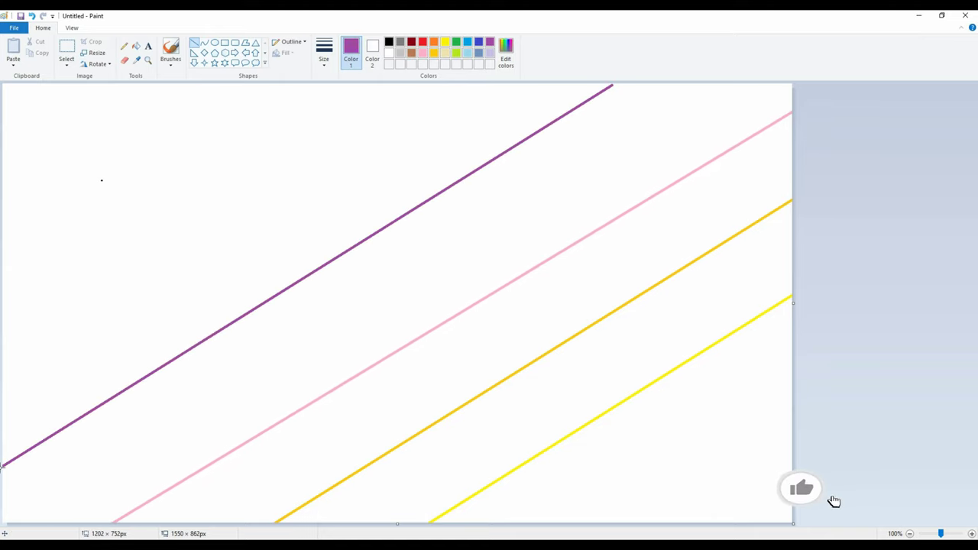
{"action": "left_click_drag", "start_coordinate": [612, 85], "coordinate": [751, 24]}
{"action": "left_click_drag", "start_coordinate": [452, 199], "coordinate": [454, 207]}
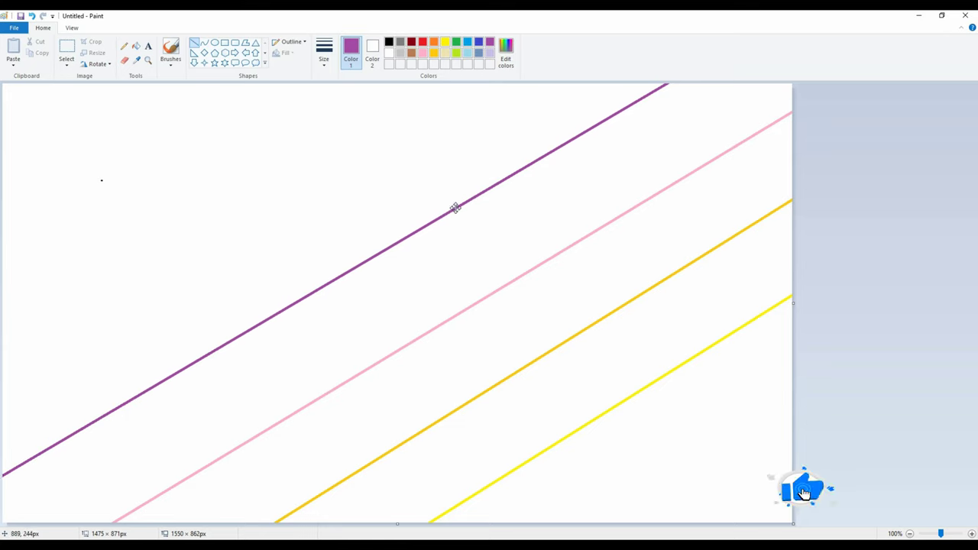
- Choose the basic violet from the extended colors and draw another diagonal line above the purple one
{"action": "left_click", "coordinate": [505, 53]}
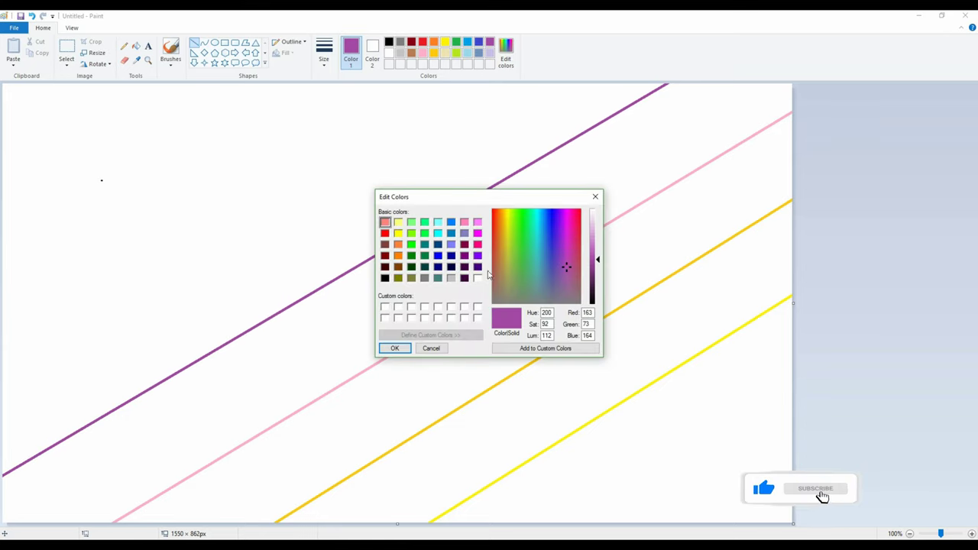
{"action": "left_click", "coordinate": [477, 255]}
{"action": "left_click", "coordinate": [394, 347]}
{"action": "mouse_move", "coordinate": [432, 85]}
{"action": "left_mouse_down"}
{"action": "mouse_move", "coordinate": [4, 328]}
{"action": "mouse_move", "coordinate": [1, 340]}
{"action": "mouse_move", "coordinate": [570, 27]}
{"action": "left_mouse_up"}
{"action": "left_click_drag", "start_coordinate": [299, 181], "coordinate": [299, 202]}
- Draw a black diagonal line above the violet one and fill the canvas's upper-left corner with black
{"action": "left_click", "coordinate": [389, 42]}
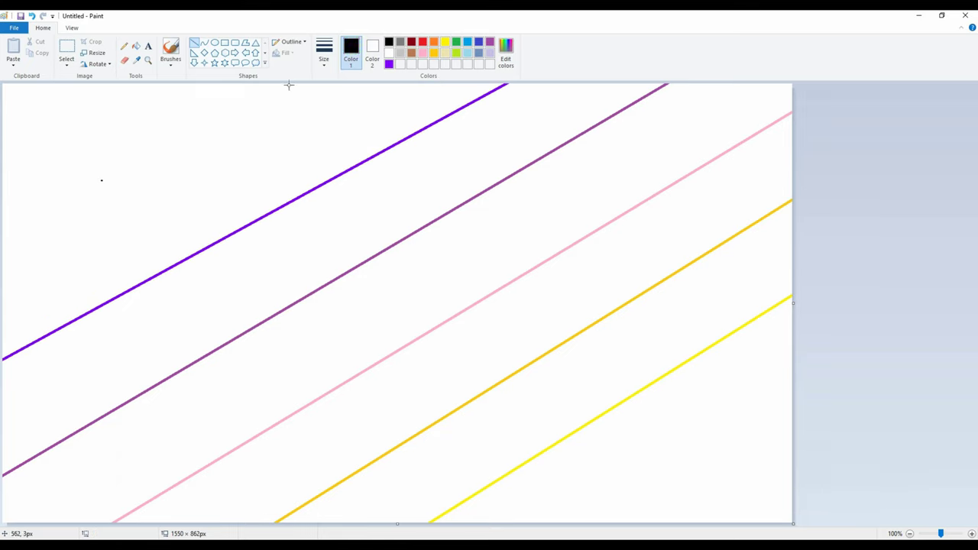
{"action": "left_click_drag", "start_coordinate": [288, 85], "coordinate": [2, 255]}
{"action": "left_click_drag", "start_coordinate": [149, 166], "coordinate": [141, 192]}
{"action": "left_click", "coordinate": [136, 46]}
{"action": "left_click", "coordinate": [100, 102]}
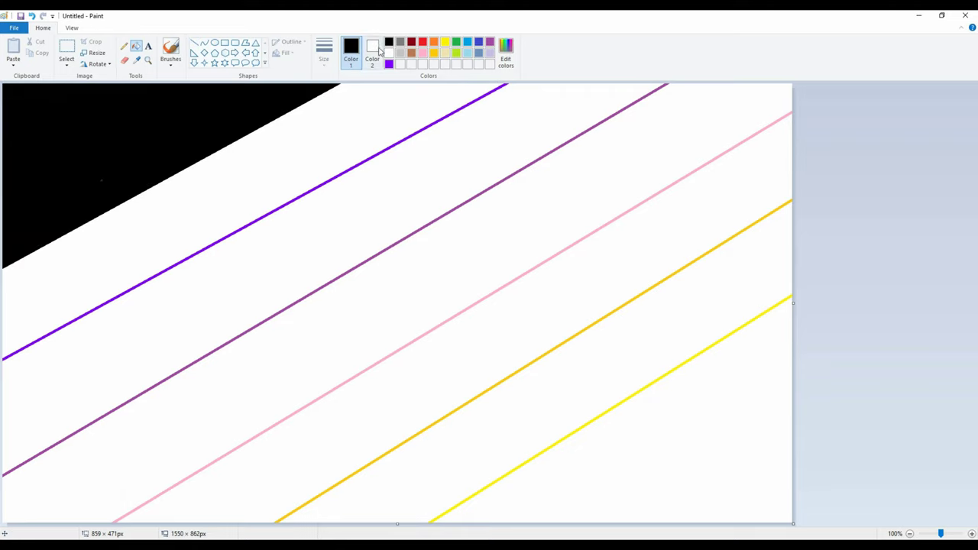
- Fill the lower-right corner with yellow and the two bands above it with gold and rose pink
{"action": "left_click", "coordinate": [388, 63]}
{"action": "left_click", "coordinate": [411, 42]}
{"action": "left_click", "coordinate": [445, 43]}
{"action": "left_click", "coordinate": [650, 437]}
{"action": "left_click", "coordinate": [433, 52]}
{"action": "left_click", "coordinate": [512, 393]}
{"action": "left_click", "coordinate": [422, 53]}
{"action": "left_click", "coordinate": [489, 344]}
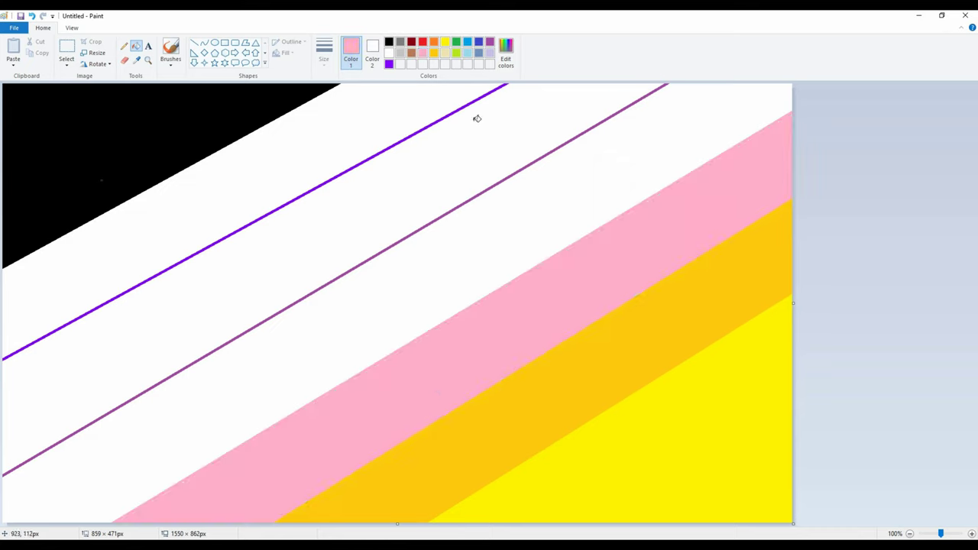
- Fill the three remaining white bands with purple, violet and dark red up to the black corner
{"action": "left_click", "coordinate": [490, 42]}
{"action": "left_click", "coordinate": [489, 237]}
{"action": "left_click", "coordinate": [389, 64]}
{"action": "left_click", "coordinate": [396, 206]}
{"action": "left_click", "coordinate": [411, 42]}
{"action": "left_click", "coordinate": [336, 137]}
- Resize the image in pixels to a vertical size of 3 without maintaining the aspect ratio
{"action": "left_click", "coordinate": [94, 53]}
{"action": "left_click", "coordinate": [109, 91]}
{"action": "left_click", "coordinate": [37, 144]}
{"action": "double_click", "coordinate": [127, 126]}
{"action": "type", "text": "3"}
{"action": "key", "text": "Return"}
- Resize the image in pixels to a vertical size of 862 without maintaining the aspect ratio, blending the bands into a gradient
{"action": "left_click", "coordinate": [96, 56]}
{"action": "left_click", "coordinate": [95, 54]}
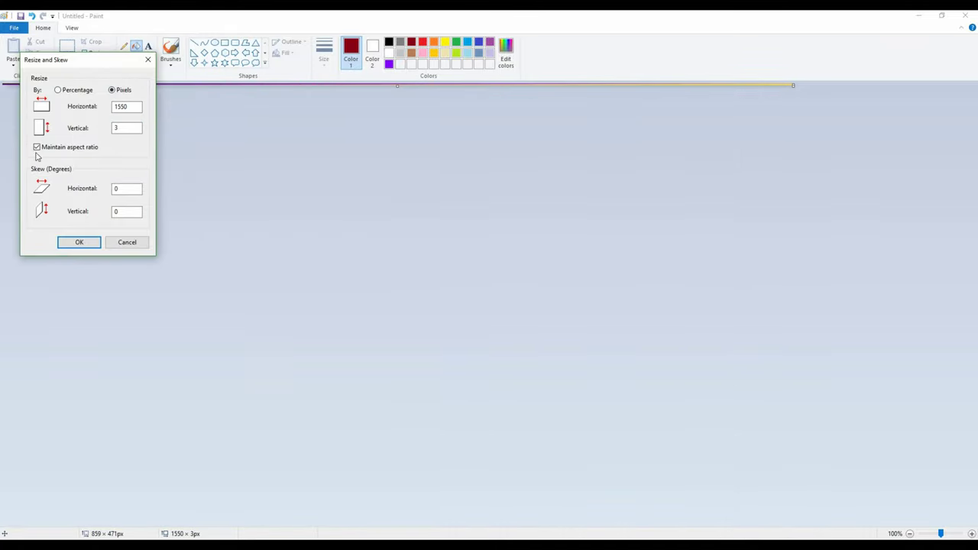
{"action": "type", "text": "862"}
{"action": "key", "text": "Return"}
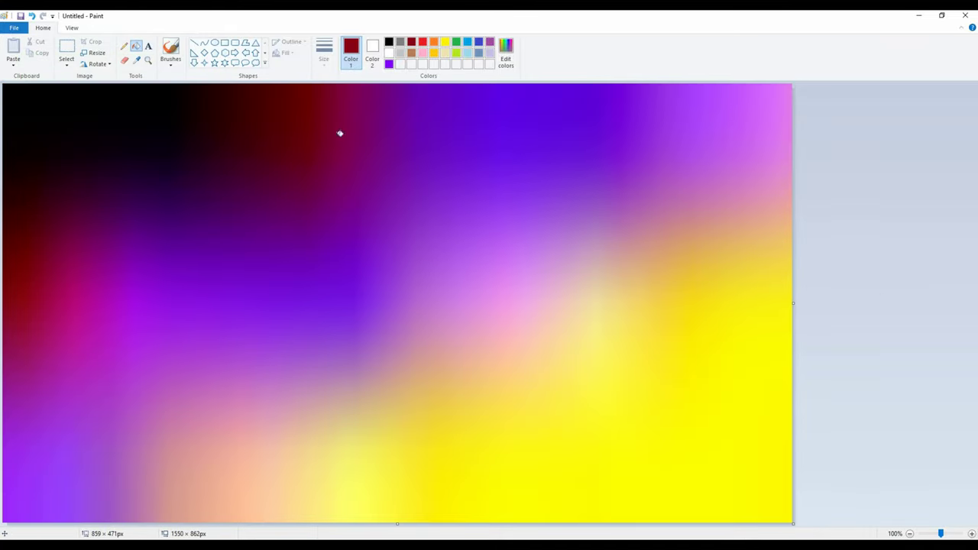
- Paint a solid black silhouette of rounded rocks descending from the canvas's left edge to the bottom edge
{"action": "left_click", "coordinate": [388, 42]}
{"action": "left_click", "coordinate": [171, 52]}
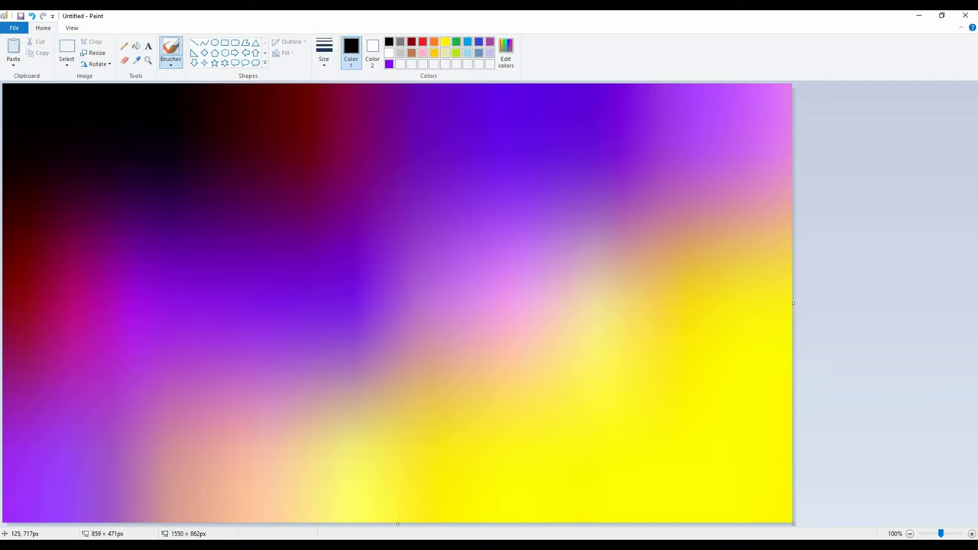
{"action": "mouse_move", "coordinate": [2, 370]}
{"action": "left_mouse_down"}
{"action": "mouse_move", "coordinate": [70, 412]}
{"action": "mouse_move", "coordinate": [316, 478]}
{"action": "mouse_move", "coordinate": [378, 530]}
{"action": "mouse_move", "coordinate": [311, 487]}
{"action": "mouse_move", "coordinate": [348, 473]}
{"action": "mouse_move", "coordinate": [407, 529]}
{"action": "mouse_move", "coordinate": [351, 476]}
{"action": "mouse_move", "coordinate": [374, 508]}
{"action": "mouse_move", "coordinate": [362, 516]}
{"action": "mouse_move", "coordinate": [291, 473]}
{"action": "mouse_move", "coordinate": [350, 523]}
{"action": "mouse_move", "coordinate": [35, 511]}
{"action": "mouse_move", "coordinate": [20, 498]}
{"action": "mouse_move", "coordinate": [5, 410]}
{"action": "mouse_move", "coordinate": [71, 411]}
{"action": "mouse_move", "coordinate": [3, 387]}
{"action": "mouse_move", "coordinate": [74, 428]}
{"action": "mouse_move", "coordinate": [50, 434]}
{"action": "mouse_move", "coordinate": [76, 460]}
{"action": "mouse_move", "coordinate": [96, 459]}
{"action": "mouse_move", "coordinate": [76, 414]}
{"action": "mouse_move", "coordinate": [135, 416]}
{"action": "mouse_move", "coordinate": [96, 387]}
{"action": "mouse_move", "coordinate": [46, 404]}
{"action": "mouse_move", "coordinate": [128, 425]}
{"action": "mouse_move", "coordinate": [156, 477]}
{"action": "left_mouse_up"}
{"action": "mouse_move", "coordinate": [50, 450]}
{"action": "left_mouse_down"}
{"action": "mouse_move", "coordinate": [105, 469]}
{"action": "mouse_move", "coordinate": [7, 455]}
{"action": "mouse_move", "coordinate": [14, 502]}
{"action": "mouse_move", "coordinate": [40, 497]}
{"action": "mouse_move", "coordinate": [29, 513]}
{"action": "mouse_move", "coordinate": [119, 484]}
{"action": "mouse_move", "coordinate": [167, 500]}
{"action": "mouse_move", "coordinate": [112, 511]}
{"action": "mouse_move", "coordinate": [194, 513]}
{"action": "mouse_move", "coordinate": [97, 498]}
{"action": "mouse_move", "coordinate": [42, 504]}
{"action": "mouse_move", "coordinate": [164, 490]}
{"action": "mouse_move", "coordinate": [175, 476]}
{"action": "mouse_move", "coordinate": [249, 511]}
{"action": "mouse_move", "coordinate": [266, 490]}
{"action": "mouse_move", "coordinate": [253, 487]}
{"action": "mouse_move", "coordinate": [277, 476]}
{"action": "mouse_move", "coordinate": [203, 475]}
{"action": "mouse_move", "coordinate": [260, 477]}
{"action": "mouse_move", "coordinate": [213, 479]}
{"action": "mouse_move", "coordinate": [206, 473]}
{"action": "mouse_move", "coordinate": [259, 451]}
{"action": "mouse_move", "coordinate": [210, 447]}
{"action": "mouse_move", "coordinate": [180, 430]}
{"action": "mouse_move", "coordinate": [156, 435]}
{"action": "mouse_move", "coordinate": [223, 462]}
{"action": "left_mouse_up"}
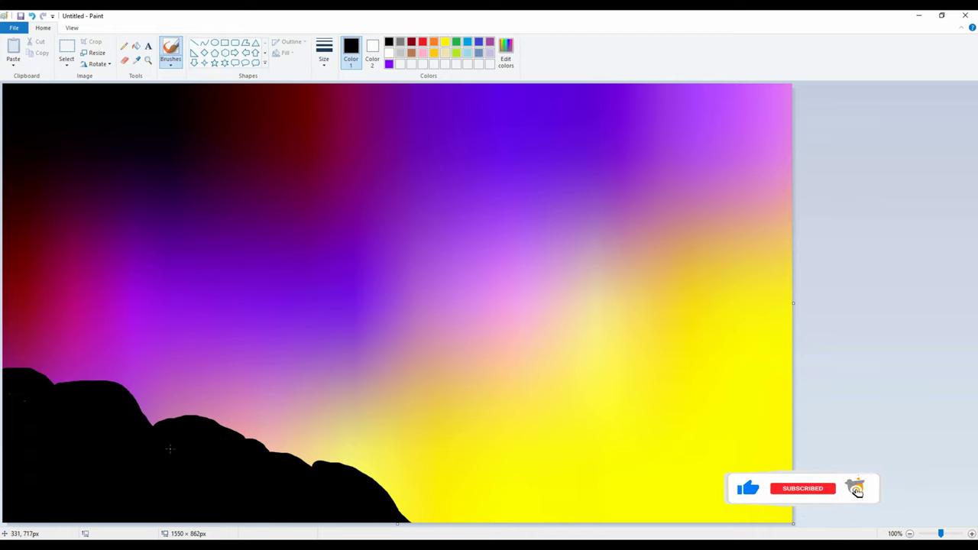
{"action": "mouse_move", "coordinate": [357, 481]}
{"action": "left_mouse_down"}
{"action": "mouse_move", "coordinate": [420, 507]}
{"action": "mouse_move", "coordinate": [391, 509]}
{"action": "mouse_move", "coordinate": [438, 516]}
{"action": "left_mouse_up"}
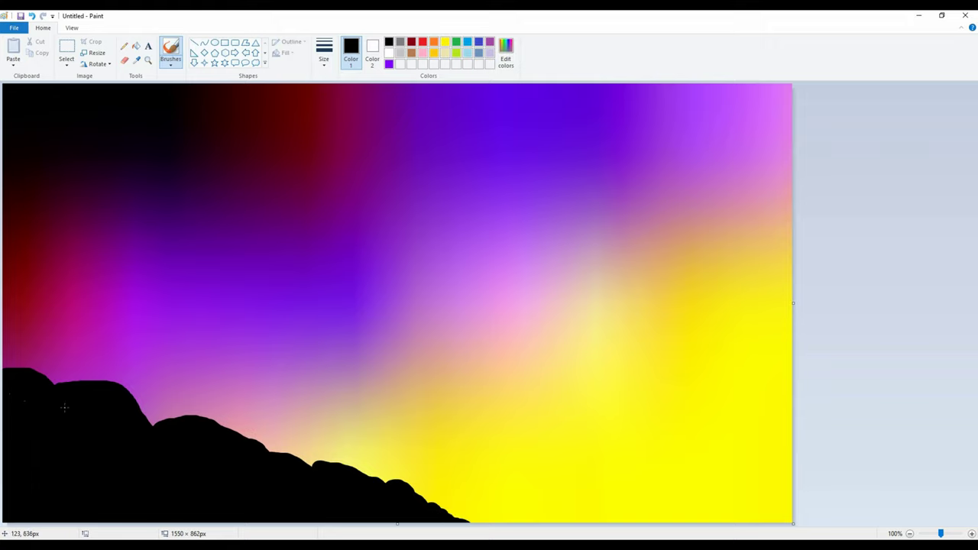
{"action": "left_click_drag", "start_coordinate": [47, 391], "coordinate": [11, 370]}
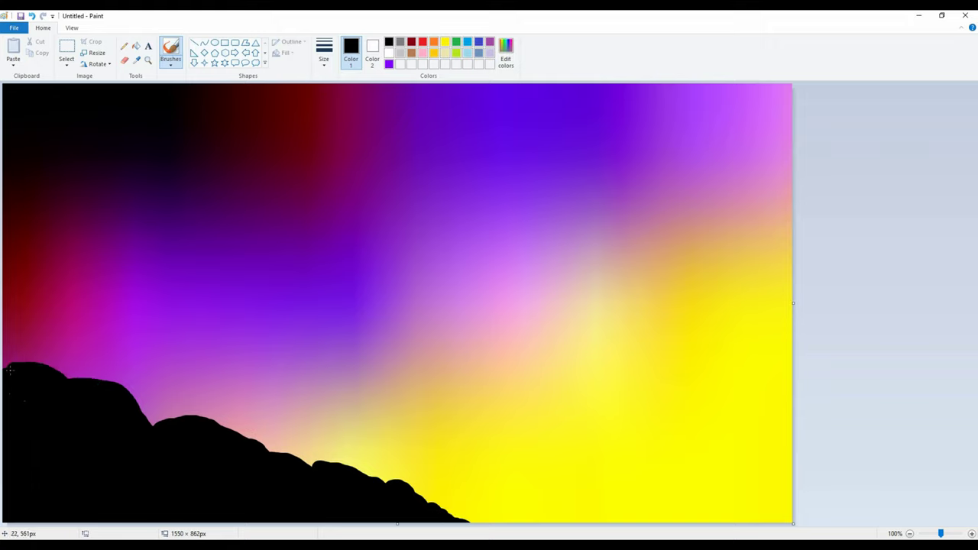
- Mix a custom dark gray and outline the rock tops and the creases between them with a textured brush
{"action": "left_click", "coordinate": [505, 54]}
{"action": "left_click", "coordinate": [592, 275]}
{"action": "left_click", "coordinate": [394, 347]}
{"action": "left_click", "coordinate": [171, 61]}
{"action": "left_click", "coordinate": [231, 100]}
{"action": "mouse_move", "coordinate": [18, 366]}
{"action": "left_mouse_down"}
{"action": "mouse_move", "coordinate": [63, 379]}
{"action": "mouse_move", "coordinate": [101, 450]}
{"action": "left_mouse_up"}
{"action": "left_click_drag", "start_coordinate": [66, 377], "coordinate": [116, 385]}
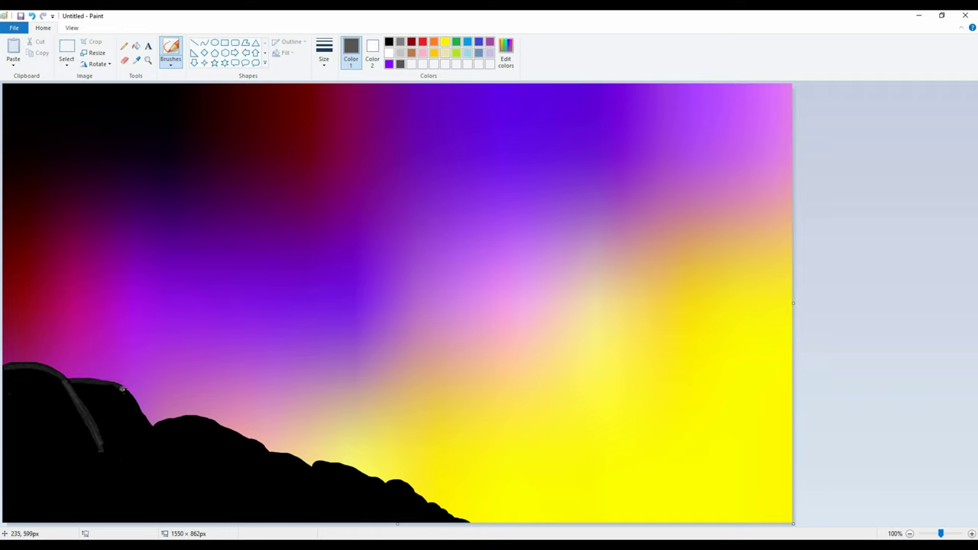
{"action": "left_click_drag", "start_coordinate": [148, 438], "coordinate": [180, 475]}
{"action": "left_click_drag", "start_coordinate": [156, 420], "coordinate": [165, 421]}
{"action": "left_click_drag", "start_coordinate": [255, 442], "coordinate": [303, 516]}
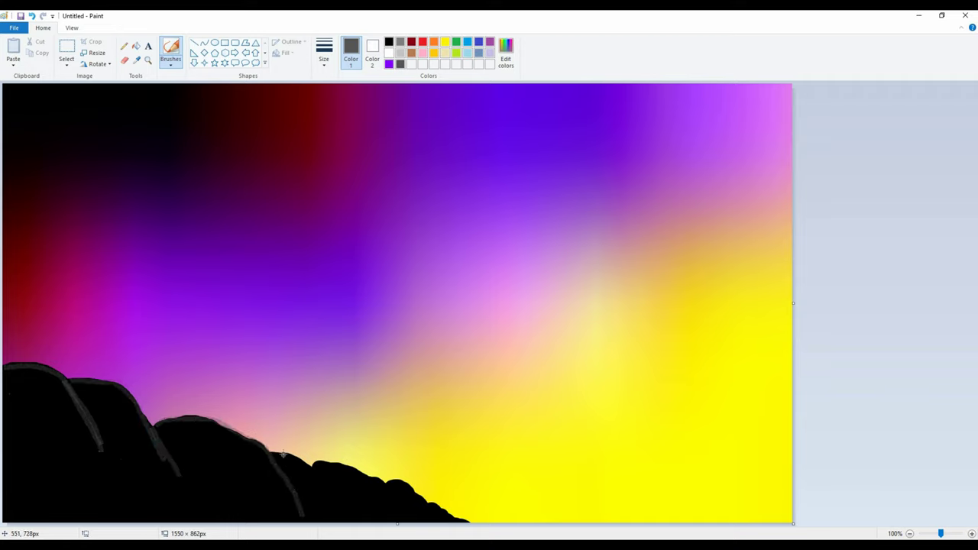
{"action": "left_click_drag", "start_coordinate": [313, 460], "coordinate": [376, 476]}
- Thicken the gray highlights along the rock ridges and extend the creases down to the canvas's bottom edge
{"action": "left_click_drag", "start_coordinate": [155, 443], "coordinate": [212, 520]}
{"action": "left_click_drag", "start_coordinate": [79, 413], "coordinate": [142, 521]}
{"action": "left_click_drag", "start_coordinate": [152, 431], "coordinate": [221, 527]}
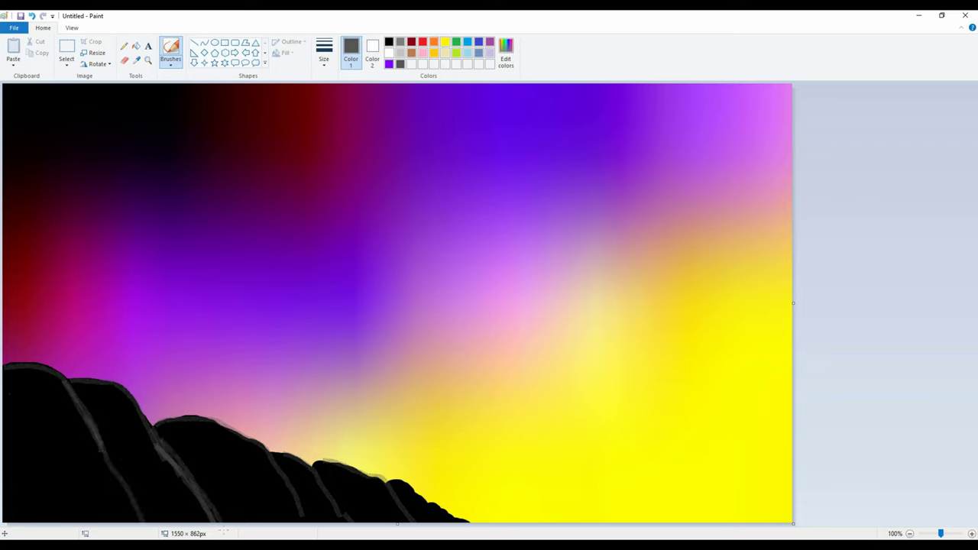
{"action": "left_click_drag", "start_coordinate": [121, 388], "coordinate": [212, 521]}
{"action": "mouse_move", "coordinate": [162, 457]}
{"action": "left_mouse_down"}
{"action": "mouse_move", "coordinate": [188, 487]}
{"action": "mouse_move", "coordinate": [176, 486]}
{"action": "mouse_move", "coordinate": [145, 432]}
{"action": "mouse_move", "coordinate": [196, 521]}
{"action": "left_mouse_up"}
{"action": "left_click_drag", "start_coordinate": [145, 434], "coordinate": [191, 520]}
{"action": "left_click_drag", "start_coordinate": [76, 391], "coordinate": [145, 523]}
{"action": "left_click_drag", "start_coordinate": [84, 417], "coordinate": [135, 501]}
{"action": "mouse_move", "coordinate": [15, 365]}
{"action": "left_mouse_down"}
{"action": "mouse_move", "coordinate": [60, 372]}
{"action": "mouse_move", "coordinate": [47, 373]}
{"action": "mouse_move", "coordinate": [74, 395]}
{"action": "mouse_move", "coordinate": [83, 381]}
{"action": "mouse_move", "coordinate": [127, 394]}
{"action": "left_mouse_up"}
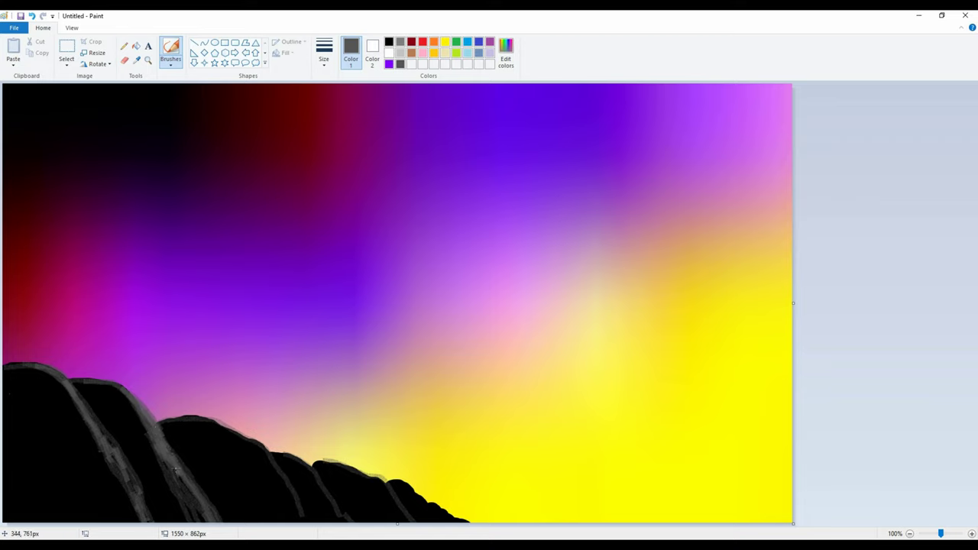
{"action": "mouse_move", "coordinate": [230, 427]}
{"action": "left_mouse_down"}
{"action": "mouse_move", "coordinate": [282, 472]}
{"action": "mouse_move", "coordinate": [316, 527]}
{"action": "mouse_move", "coordinate": [297, 489]}
{"action": "mouse_move", "coordinate": [311, 512]}
{"action": "mouse_move", "coordinate": [308, 472]}
{"action": "left_mouse_up"}
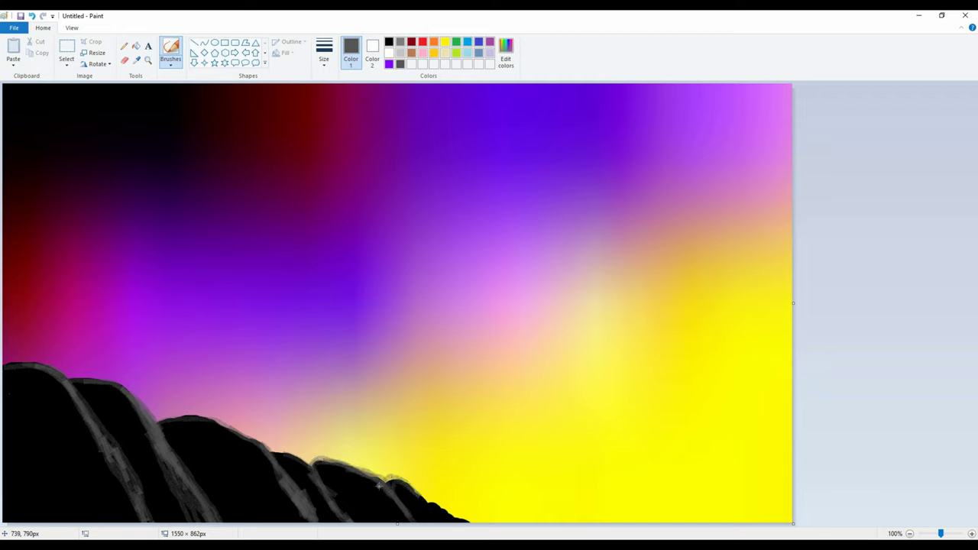
{"action": "left_click_drag", "start_coordinate": [130, 463], "coordinate": [139, 506]}
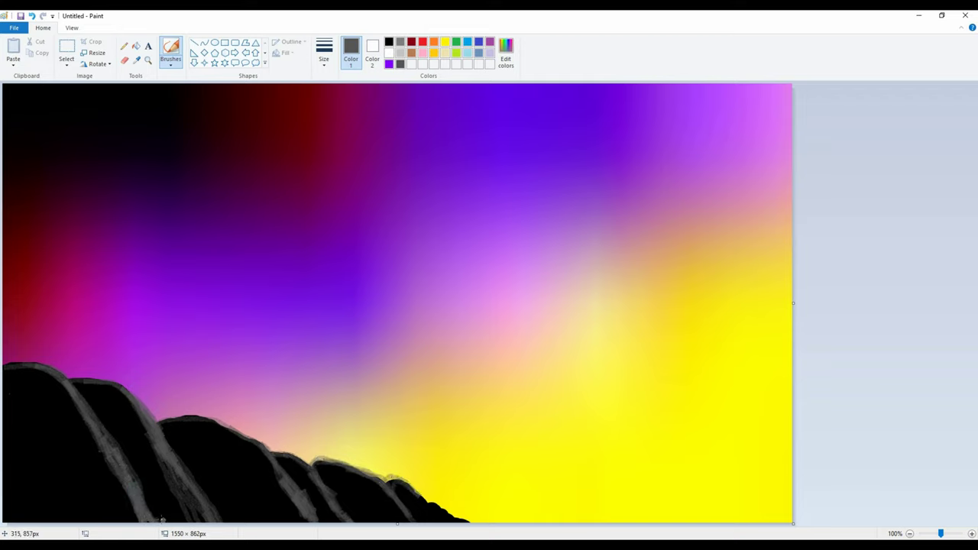
- Break up the gray creases and ridge highlights with black textured strokes
{"action": "left_click", "coordinate": [388, 41]}
{"action": "mouse_move", "coordinate": [92, 419]}
{"action": "left_mouse_down"}
{"action": "mouse_move", "coordinate": [149, 521]}
{"action": "mouse_move", "coordinate": [101, 441]}
{"action": "mouse_move", "coordinate": [150, 519]}
{"action": "mouse_move", "coordinate": [196, 504]}
{"action": "mouse_move", "coordinate": [199, 523]}
{"action": "left_mouse_up"}
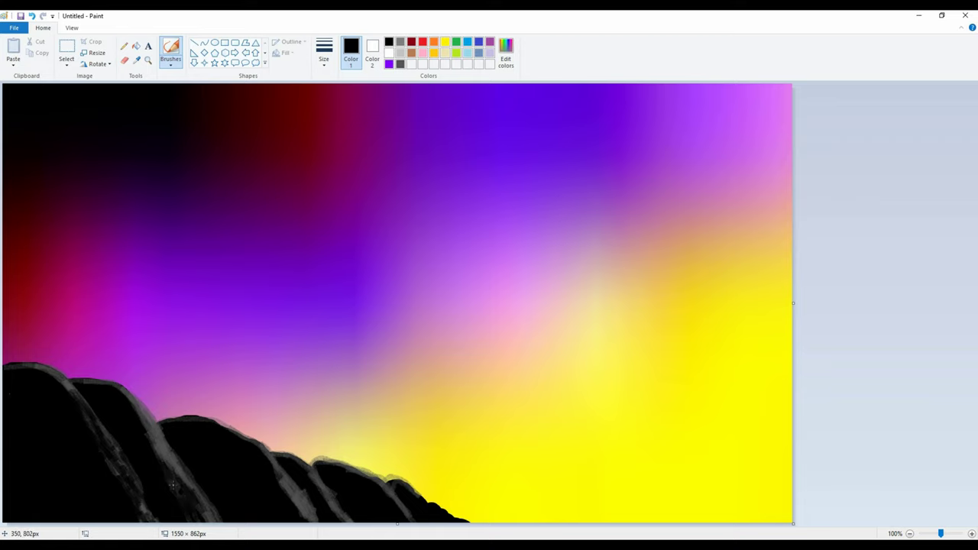
{"action": "left_click_drag", "start_coordinate": [127, 393], "coordinate": [156, 429]}
{"action": "mouse_move", "coordinate": [199, 503]}
{"action": "left_mouse_down"}
{"action": "mouse_move", "coordinate": [290, 491]}
{"action": "mouse_move", "coordinate": [305, 499]}
{"action": "left_mouse_up"}
{"action": "mouse_move", "coordinate": [384, 493]}
{"action": "left_mouse_down"}
{"action": "mouse_move", "coordinate": [321, 494]}
{"action": "mouse_move", "coordinate": [314, 477]}
{"action": "mouse_move", "coordinate": [286, 498]}
{"action": "left_mouse_up"}
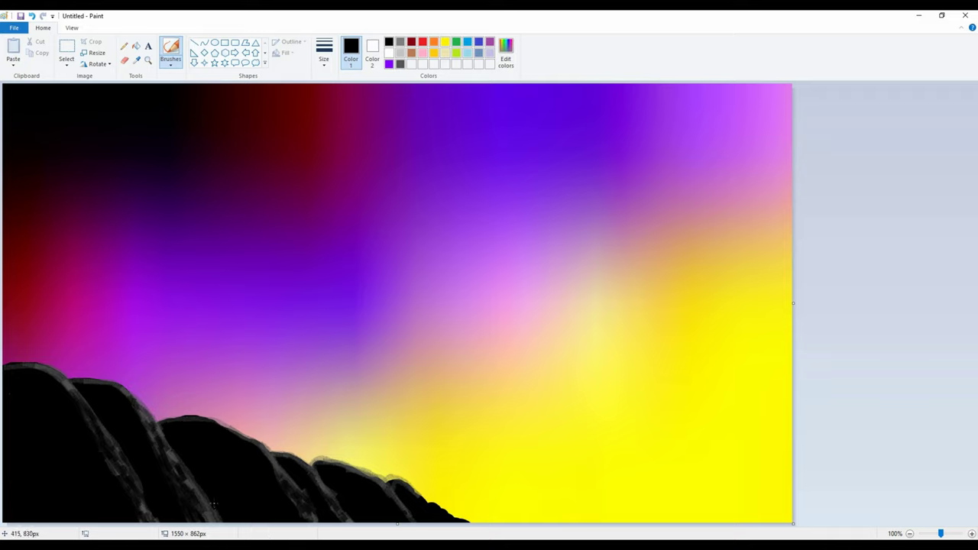
{"action": "left_click", "coordinate": [35, 369]}
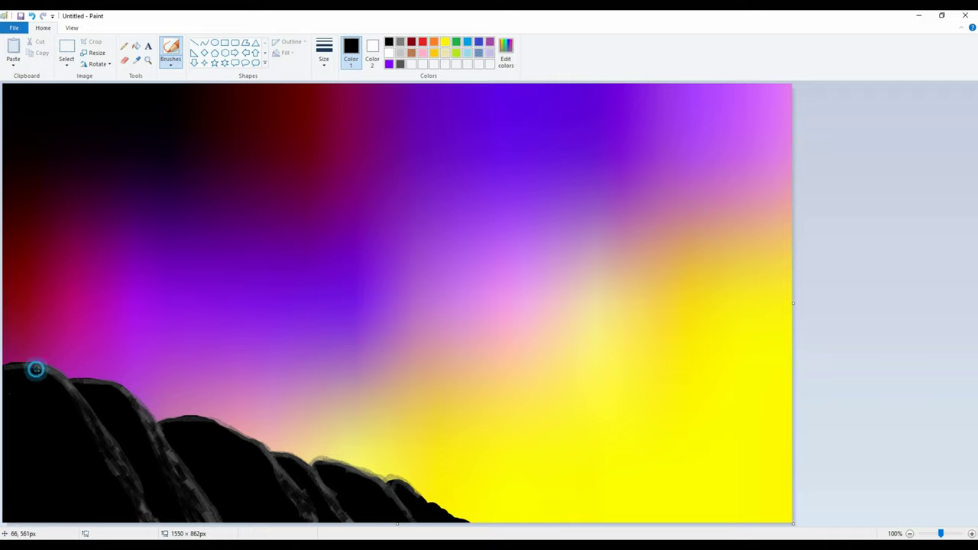
- Mix a darker custom gray and hatch downward strokes over the face of the leftmost rock
{"action": "left_click", "coordinate": [399, 64]}
{"action": "left_click", "coordinate": [505, 53]}
{"action": "left_click_drag", "start_coordinate": [596, 276], "coordinate": [594, 287]}
{"action": "left_click", "coordinate": [395, 348]}
{"action": "mouse_move", "coordinate": [40, 385]}
{"action": "left_mouse_down"}
{"action": "mouse_move", "coordinate": [16, 377]}
{"action": "mouse_move", "coordinate": [73, 403]}
{"action": "mouse_move", "coordinate": [99, 446]}
{"action": "mouse_move", "coordinate": [81, 449]}
{"action": "mouse_move", "coordinate": [137, 520]}
{"action": "mouse_move", "coordinate": [109, 449]}
{"action": "mouse_move", "coordinate": [111, 511]}
{"action": "mouse_move", "coordinate": [77, 468]}
{"action": "mouse_move", "coordinate": [95, 508]}
{"action": "mouse_move", "coordinate": [49, 409]}
{"action": "mouse_move", "coordinate": [37, 457]}
{"action": "mouse_move", "coordinate": [66, 450]}
{"action": "mouse_move", "coordinate": [73, 523]}
{"action": "left_mouse_up"}
{"action": "left_click_drag", "start_coordinate": [44, 460], "coordinate": [24, 513]}
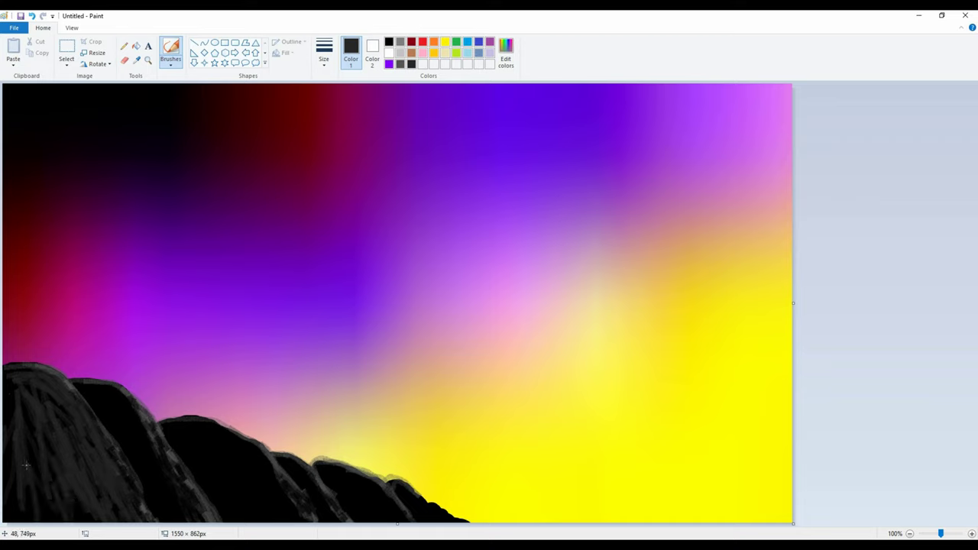
{"action": "left_click_drag", "start_coordinate": [30, 479], "coordinate": [11, 513]}
{"action": "left_click_drag", "start_coordinate": [17, 404], "coordinate": [3, 454]}
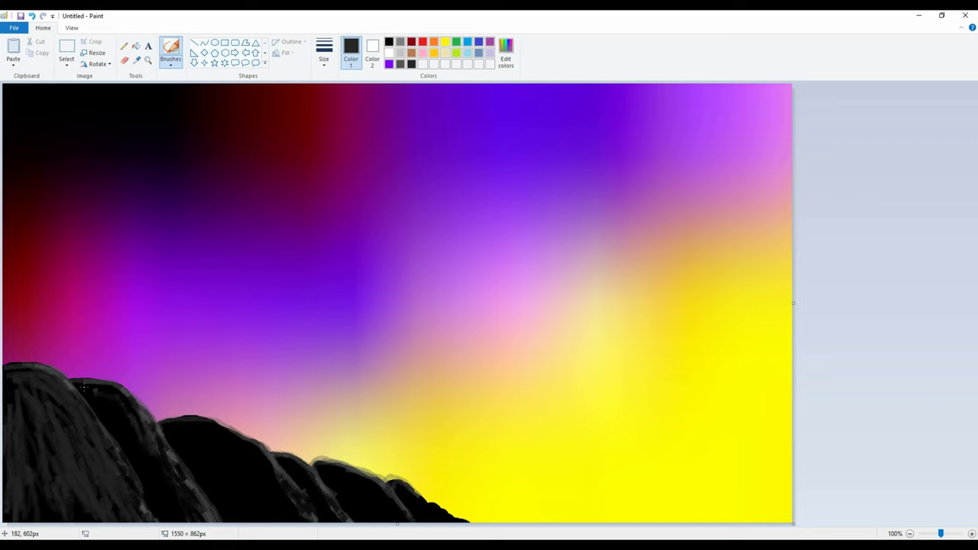
- Hatch the remaining rock faces in the darker gray and shade the rocks with black textured strokes
{"action": "left_click_drag", "start_coordinate": [112, 395], "coordinate": [162, 473]}
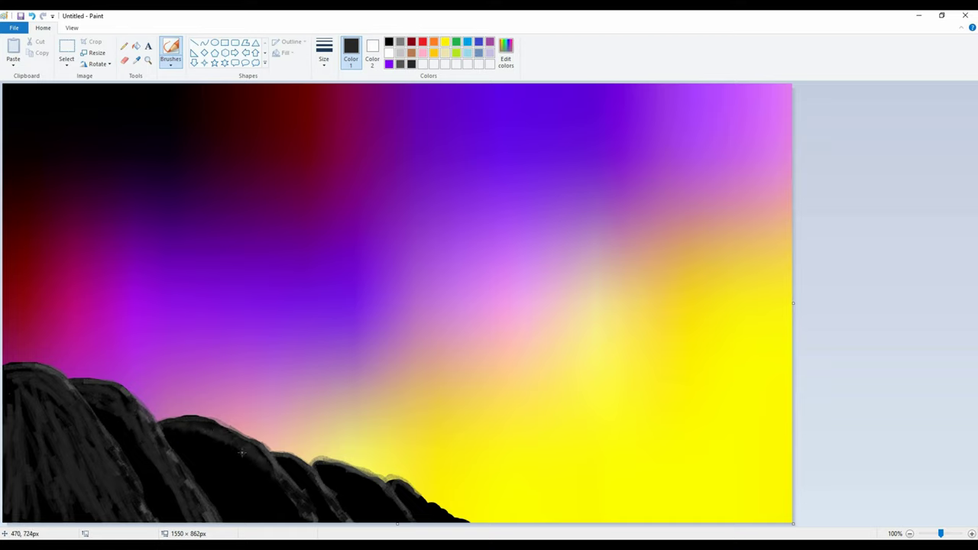
{"action": "left_click_drag", "start_coordinate": [241, 452], "coordinate": [299, 531]}
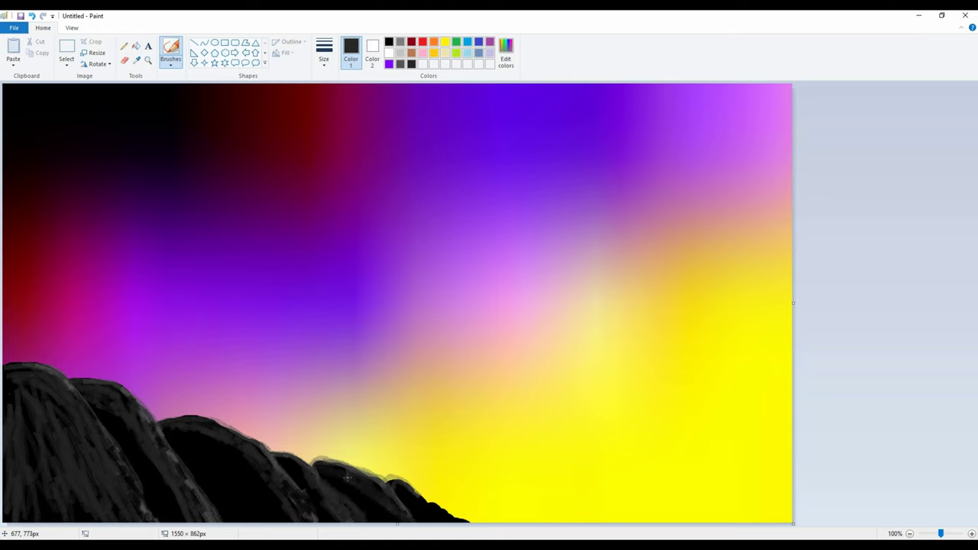
{"action": "left_click", "coordinate": [387, 41]}
{"action": "mouse_move", "coordinate": [57, 459]}
{"action": "left_mouse_down"}
{"action": "mouse_move", "coordinate": [79, 447]}
{"action": "mouse_move", "coordinate": [21, 467]}
{"action": "mouse_move", "coordinate": [13, 386]}
{"action": "mouse_move", "coordinate": [90, 430]}
{"action": "mouse_move", "coordinate": [36, 425]}
{"action": "mouse_move", "coordinate": [5, 508]}
{"action": "mouse_move", "coordinate": [35, 475]}
{"action": "mouse_move", "coordinate": [107, 507]}
{"action": "mouse_move", "coordinate": [148, 445]}
{"action": "mouse_move", "coordinate": [94, 391]}
{"action": "mouse_move", "coordinate": [197, 520]}
{"action": "left_mouse_up"}
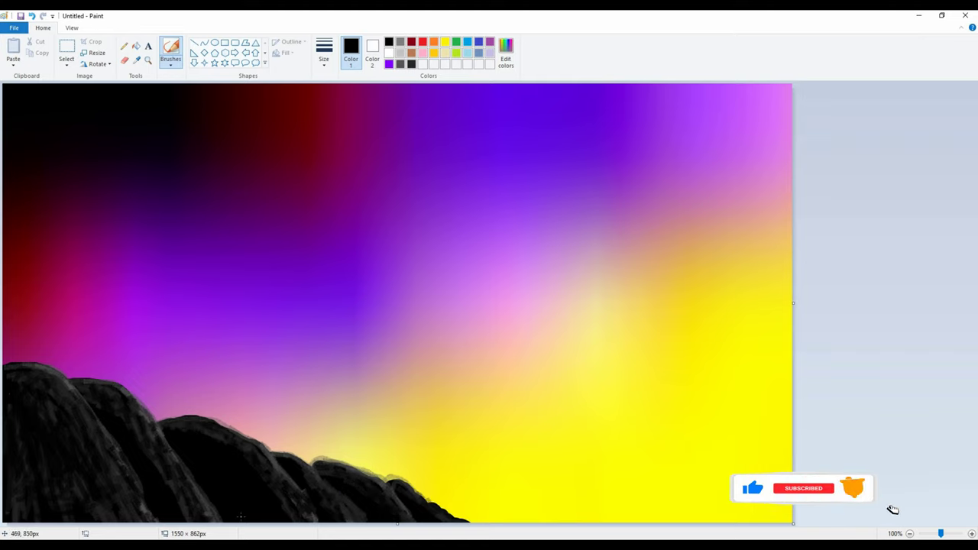
- Paint a bumpy gray ground with a textured brush along the canvas's bottom, from the right edge across the rock bases
{"action": "left_click", "coordinate": [171, 62]}
{"action": "left_click", "coordinate": [168, 87]}
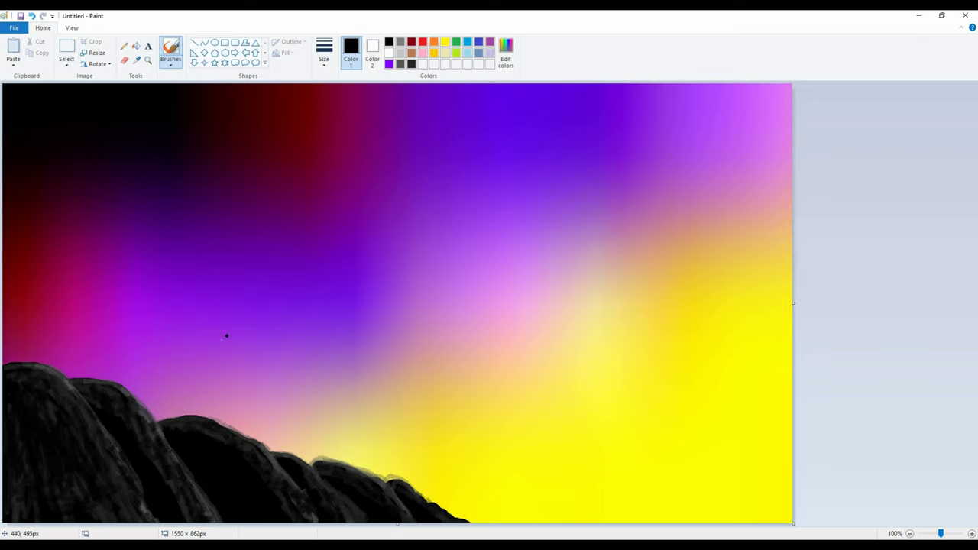
{"action": "left_click", "coordinate": [400, 42]}
{"action": "left_click", "coordinate": [174, 62]}
{"action": "left_click", "coordinate": [171, 100]}
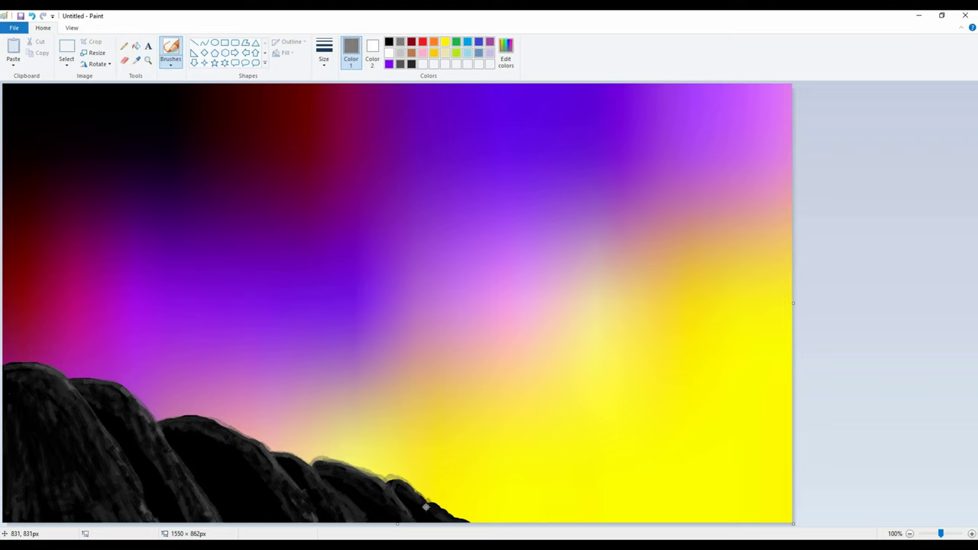
{"action": "mouse_move", "coordinate": [470, 504]}
{"action": "left_mouse_down"}
{"action": "mouse_move", "coordinate": [421, 493]}
{"action": "mouse_move", "coordinate": [457, 519]}
{"action": "mouse_move", "coordinate": [436, 520]}
{"action": "mouse_move", "coordinate": [508, 519]}
{"action": "mouse_move", "coordinate": [431, 511]}
{"action": "mouse_move", "coordinate": [763, 510]}
{"action": "mouse_move", "coordinate": [468, 513]}
{"action": "mouse_move", "coordinate": [443, 493]}
{"action": "mouse_move", "coordinate": [729, 516]}
{"action": "mouse_move", "coordinate": [616, 504]}
{"action": "mouse_move", "coordinate": [607, 468]}
{"action": "mouse_move", "coordinate": [781, 442]}
{"action": "mouse_move", "coordinate": [512, 481]}
{"action": "mouse_move", "coordinate": [397, 485]}
{"action": "mouse_move", "coordinate": [434, 518]}
{"action": "mouse_move", "coordinate": [443, 482]}
{"action": "mouse_move", "coordinate": [772, 447]}
{"action": "mouse_move", "coordinate": [764, 478]}
{"action": "mouse_move", "coordinate": [523, 506]}
{"action": "left_mouse_up"}
{"action": "mouse_move", "coordinate": [604, 515]}
{"action": "left_mouse_down"}
{"action": "mouse_move", "coordinate": [785, 493]}
{"action": "mouse_move", "coordinate": [702, 494]}
{"action": "left_mouse_up"}
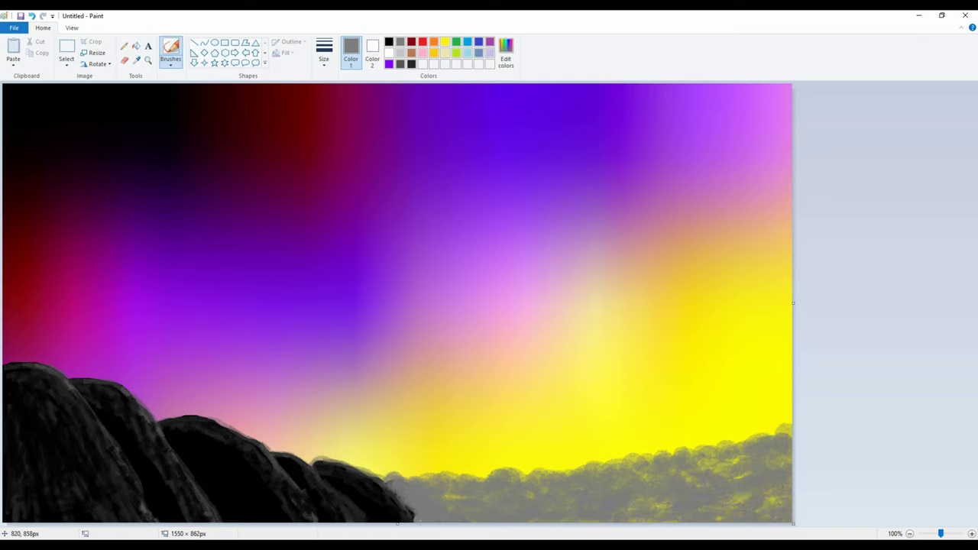
{"action": "mouse_move", "coordinate": [412, 499]}
{"action": "left_mouse_down"}
{"action": "mouse_move", "coordinate": [314, 522]}
{"action": "mouse_move", "coordinate": [229, 493]}
{"action": "mouse_move", "coordinate": [188, 451]}
{"action": "mouse_move", "coordinate": [266, 503]}
{"action": "mouse_move", "coordinate": [168, 429]}
{"action": "mouse_move", "coordinate": [219, 502]}
{"action": "mouse_move", "coordinate": [267, 521]}
{"action": "mouse_move", "coordinate": [203, 508]}
{"action": "mouse_move", "coordinate": [175, 446]}
{"action": "mouse_move", "coordinate": [195, 514]}
{"action": "mouse_move", "coordinate": [178, 518]}
{"action": "left_mouse_up"}
{"action": "left_click_drag", "start_coordinate": [152, 527], "coordinate": [55, 522]}
{"action": "mouse_move", "coordinate": [304, 515]}
{"action": "left_mouse_down"}
{"action": "mouse_move", "coordinate": [383, 508]}
{"action": "mouse_move", "coordinate": [371, 497]}
{"action": "mouse_move", "coordinate": [344, 512]}
{"action": "mouse_move", "coordinate": [246, 494]}
{"action": "mouse_move", "coordinate": [229, 471]}
{"action": "mouse_move", "coordinate": [185, 446]}
{"action": "mouse_move", "coordinate": [239, 483]}
{"action": "mouse_move", "coordinate": [392, 513]}
{"action": "mouse_move", "coordinate": [165, 515]}
{"action": "mouse_move", "coordinate": [266, 517]}
{"action": "left_mouse_up"}
- Mix a lighter custom gray and brush a layer of it over the ground
{"action": "left_click", "coordinate": [505, 53]}
{"action": "left_click", "coordinate": [396, 347]}
{"action": "mouse_move", "coordinate": [208, 498]}
{"action": "left_mouse_down"}
{"action": "mouse_move", "coordinate": [168, 442]}
{"action": "mouse_move", "coordinate": [227, 502]}
{"action": "mouse_move", "coordinate": [216, 472]}
{"action": "mouse_move", "coordinate": [194, 507]}
{"action": "mouse_move", "coordinate": [210, 502]}
{"action": "mouse_move", "coordinate": [29, 524]}
{"action": "mouse_move", "coordinate": [59, 521]}
{"action": "mouse_move", "coordinate": [16, 514]}
{"action": "mouse_move", "coordinate": [238, 522]}
{"action": "mouse_move", "coordinate": [428, 513]}
{"action": "mouse_move", "coordinate": [469, 491]}
{"action": "mouse_move", "coordinate": [565, 485]}
{"action": "mouse_move", "coordinate": [618, 460]}
{"action": "mouse_move", "coordinate": [700, 463]}
{"action": "mouse_move", "coordinate": [777, 444]}
{"action": "mouse_move", "coordinate": [698, 479]}
{"action": "mouse_move", "coordinate": [512, 488]}
{"action": "mouse_move", "coordinate": [431, 517]}
{"action": "mouse_move", "coordinate": [614, 513]}
{"action": "mouse_move", "coordinate": [748, 485]}
{"action": "mouse_move", "coordinate": [550, 518]}
{"action": "left_mouse_up"}
- Mix a very light custom gray and paint snow-like ground over the rock bases with another textured brush
{"action": "left_click", "coordinate": [506, 54]}
{"action": "left_click_drag", "start_coordinate": [603, 248], "coordinate": [596, 229]}
{"action": "left_click", "coordinate": [395, 347]}
{"action": "left_click", "coordinate": [171, 65]}
{"action": "left_click", "coordinate": [215, 103]}
{"action": "mouse_move", "coordinate": [257, 499]}
{"action": "left_mouse_down"}
{"action": "mouse_move", "coordinate": [257, 488]}
{"action": "mouse_move", "coordinate": [156, 423]}
{"action": "mouse_move", "coordinate": [222, 493]}
{"action": "mouse_move", "coordinate": [181, 470]}
{"action": "mouse_move", "coordinate": [169, 510]}
{"action": "mouse_move", "coordinate": [4, 507]}
{"action": "left_mouse_up"}
{"action": "left_click", "coordinate": [164, 441]}
{"action": "left_click_drag", "start_coordinate": [164, 441], "coordinate": [175, 504]}
- Cover the rest of the ground with the very light gray, extending it to the canvas's right edge
{"action": "mouse_move", "coordinate": [173, 421]}
{"action": "left_mouse_down"}
{"action": "mouse_move", "coordinate": [230, 470]}
{"action": "mouse_move", "coordinate": [334, 494]}
{"action": "mouse_move", "coordinate": [437, 480]}
{"action": "mouse_move", "coordinate": [391, 479]}
{"action": "mouse_move", "coordinate": [667, 458]}
{"action": "mouse_move", "coordinate": [791, 439]}
{"action": "left_mouse_up"}
{"action": "key", "text": "super"}
{"action": "key", "text": "super"}
{"action": "mouse_move", "coordinate": [203, 478]}
{"action": "left_mouse_down"}
{"action": "mouse_move", "coordinate": [92, 518]}
{"action": "mouse_move", "coordinate": [187, 501]}
{"action": "mouse_move", "coordinate": [233, 510]}
{"action": "mouse_move", "coordinate": [509, 500]}
{"action": "mouse_move", "coordinate": [791, 452]}
{"action": "left_mouse_up"}
{"action": "mouse_move", "coordinate": [726, 461]}
{"action": "left_mouse_down"}
{"action": "mouse_move", "coordinate": [469, 508]}
{"action": "mouse_move", "coordinate": [366, 504]}
{"action": "mouse_move", "coordinate": [753, 477]}
{"action": "mouse_move", "coordinate": [732, 519]}
{"action": "mouse_move", "coordinate": [609, 504]}
{"action": "mouse_move", "coordinate": [507, 511]}
{"action": "mouse_move", "coordinate": [327, 502]}
{"action": "mouse_move", "coordinate": [763, 458]}
{"action": "mouse_move", "coordinate": [619, 512]}
{"action": "mouse_move", "coordinate": [550, 522]}
{"action": "mouse_move", "coordinate": [438, 485]}
{"action": "mouse_move", "coordinate": [634, 459]}
{"action": "mouse_move", "coordinate": [261, 479]}
{"action": "mouse_move", "coordinate": [214, 452]}
{"action": "mouse_move", "coordinate": [329, 485]}
{"action": "mouse_move", "coordinate": [149, 497]}
{"action": "mouse_move", "coordinate": [160, 458]}
{"action": "mouse_move", "coordinate": [163, 496]}
{"action": "mouse_move", "coordinate": [567, 495]}
{"action": "left_mouse_up"}
{"action": "left_click_drag", "start_coordinate": [809, 432], "coordinate": [786, 427]}
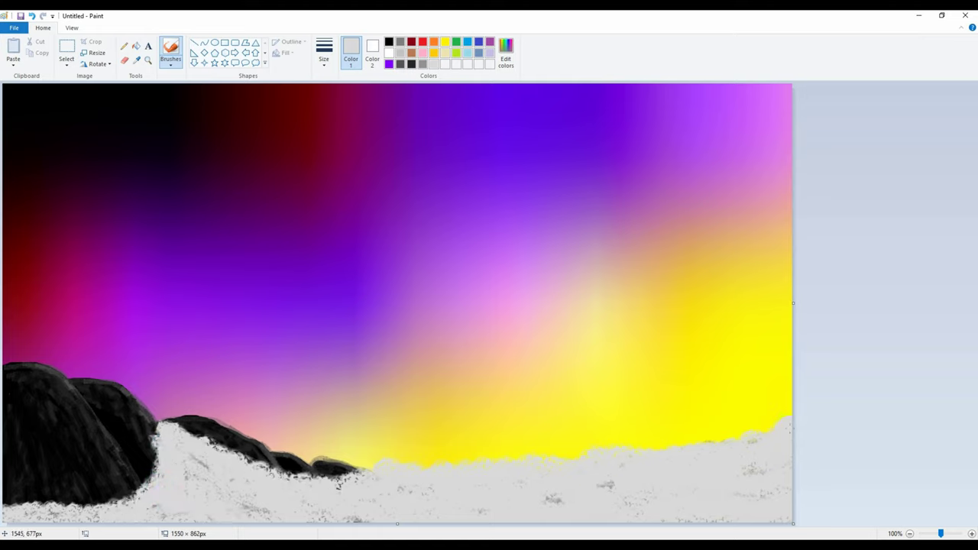
- Paint a thick black tree trunk with a forked top rising from the large rocks, undoing a first thin stroke
{"action": "left_click", "coordinate": [171, 63]}
{"action": "left_click", "coordinate": [170, 82]}
{"action": "left_click", "coordinate": [388, 41]}
{"action": "mouse_move", "coordinate": [71, 380]}
{"action": "left_mouse_down"}
{"action": "mouse_move", "coordinate": [94, 362]}
{"action": "mouse_move", "coordinate": [122, 288]}
{"action": "mouse_move", "coordinate": [138, 164]}
{"action": "left_mouse_up"}
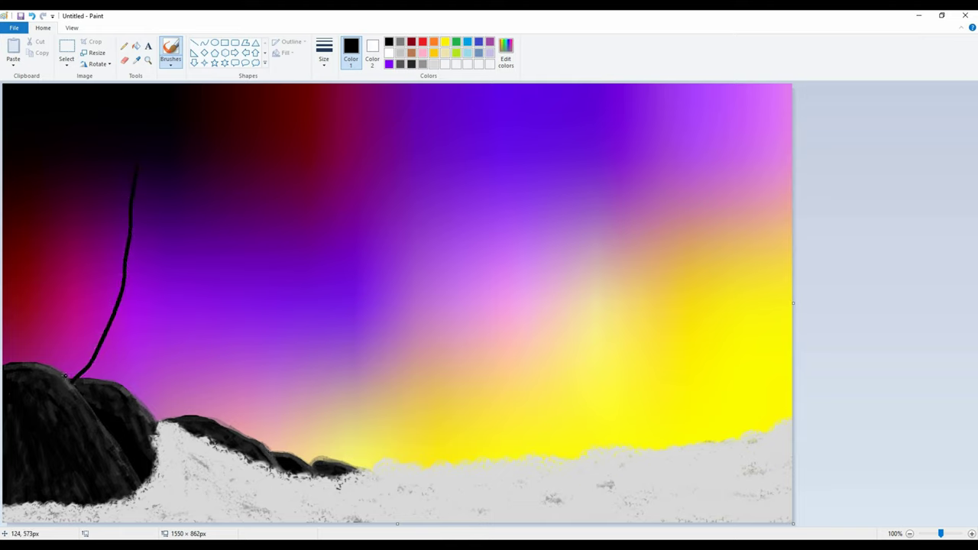
{"action": "key", "text": "ctrl+z"}
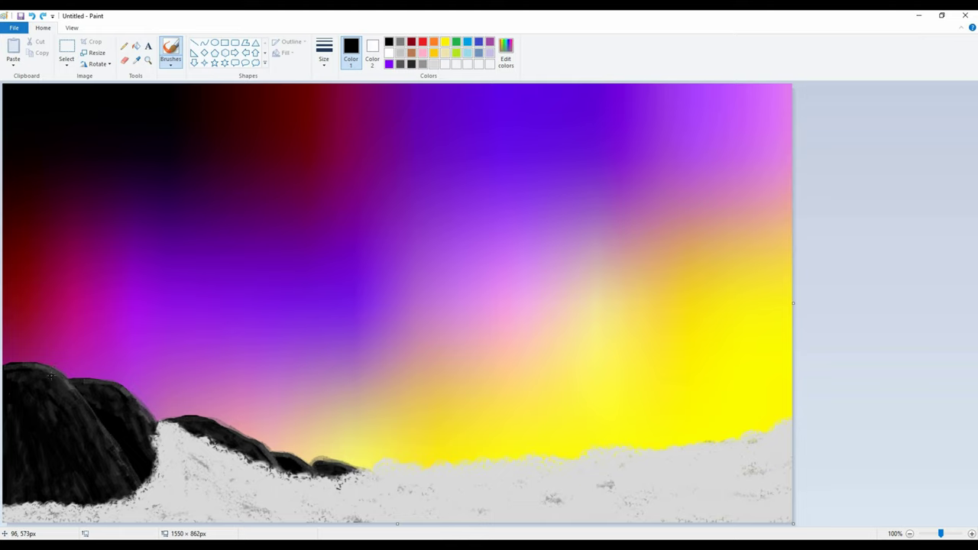
{"action": "left_click_drag", "start_coordinate": [65, 376], "coordinate": [89, 332]}
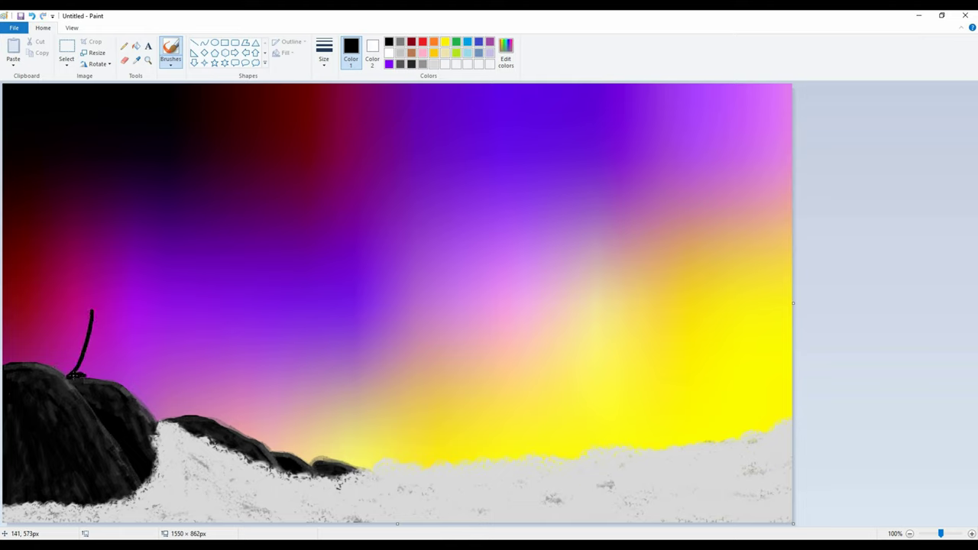
{"action": "mouse_move", "coordinate": [88, 375]}
{"action": "left_mouse_down"}
{"action": "mouse_move", "coordinate": [93, 327]}
{"action": "mouse_move", "coordinate": [84, 366]}
{"action": "mouse_move", "coordinate": [93, 380]}
{"action": "mouse_move", "coordinate": [66, 377]}
{"action": "mouse_move", "coordinate": [80, 368]}
{"action": "mouse_move", "coordinate": [96, 279]}
{"action": "mouse_move", "coordinate": [107, 267]}
{"action": "mouse_move", "coordinate": [90, 284]}
{"action": "mouse_move", "coordinate": [92, 307]}
{"action": "mouse_move", "coordinate": [100, 279]}
{"action": "mouse_move", "coordinate": [88, 357]}
{"action": "mouse_move", "coordinate": [90, 313]}
{"action": "mouse_move", "coordinate": [74, 360]}
{"action": "left_mouse_up"}
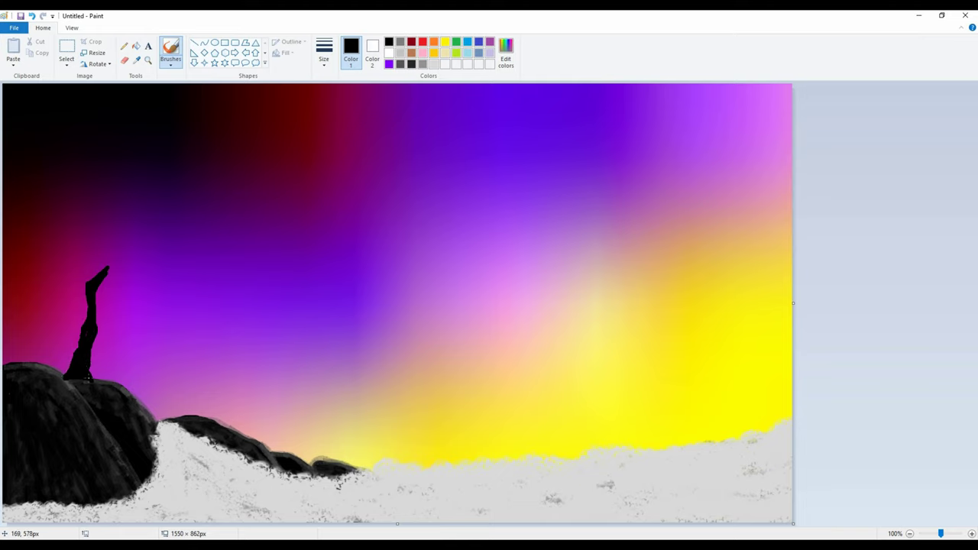
{"action": "mouse_move", "coordinate": [107, 269]}
{"action": "left_mouse_down"}
{"action": "mouse_move", "coordinate": [100, 281]}
{"action": "mouse_move", "coordinate": [123, 294]}
{"action": "mouse_move", "coordinate": [140, 290]}
{"action": "mouse_move", "coordinate": [101, 307]}
{"action": "left_mouse_up"}
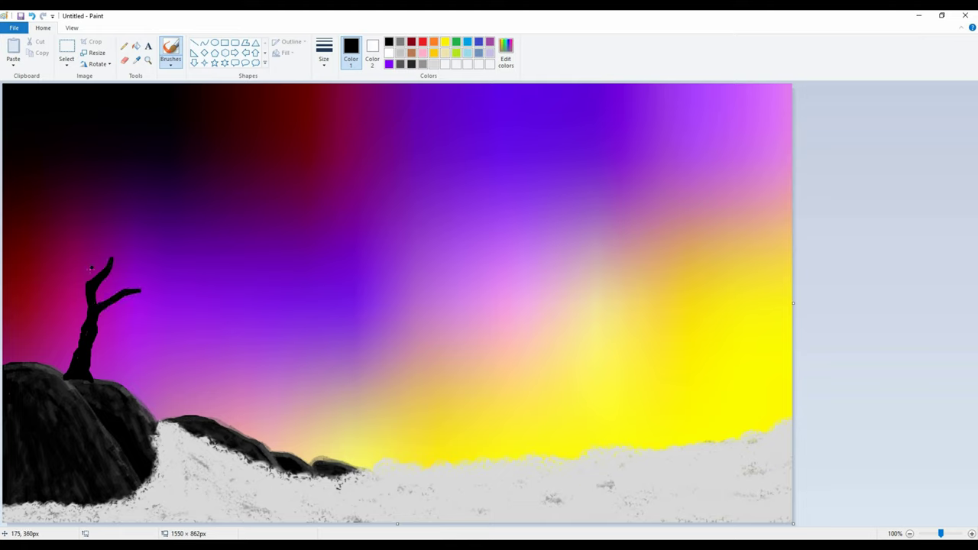
- Extend the tree on the rocks with long black limbs reaching up and out to both sides
{"action": "left_click_drag", "start_coordinate": [86, 283], "coordinate": [70, 228]}
{"action": "left_click_drag", "start_coordinate": [108, 262], "coordinate": [116, 227]}
{"action": "left_click_drag", "start_coordinate": [139, 290], "coordinate": [150, 285]}
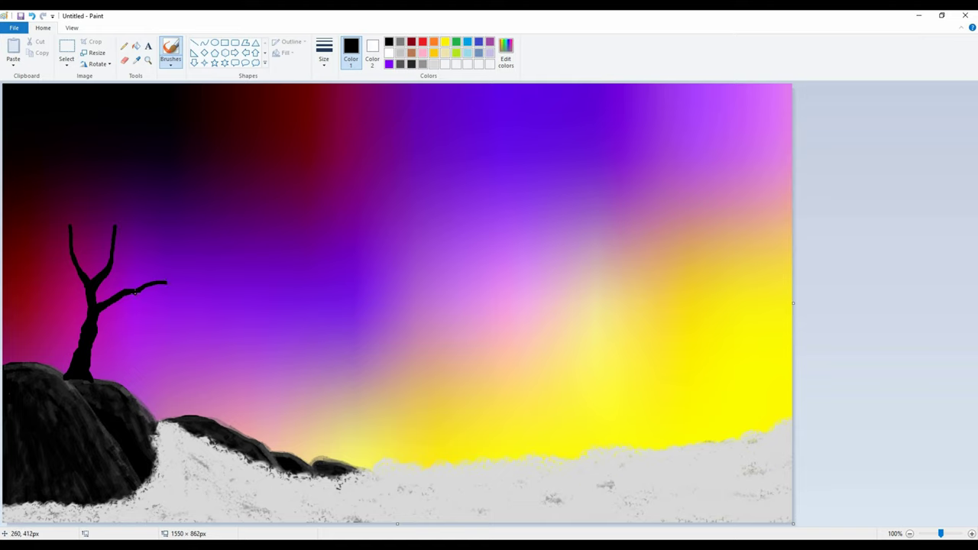
{"action": "left_click_drag", "start_coordinate": [82, 333], "coordinate": [37, 276]}
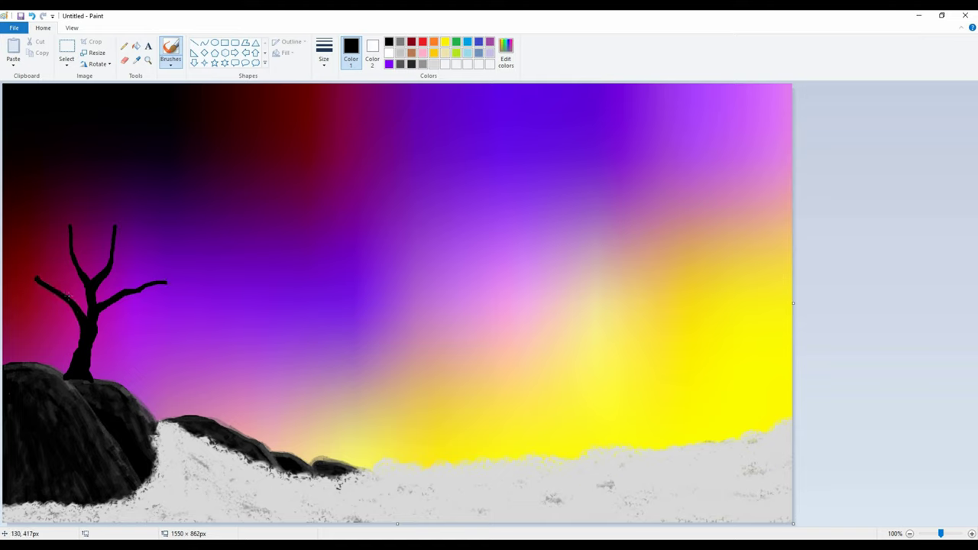
- Paint thin black twigs branching off all the limbs of the tree on the large rocks
{"action": "mouse_move", "coordinate": [126, 291]}
{"action": "left_mouse_down"}
{"action": "mouse_move", "coordinate": [144, 253]}
{"action": "mouse_move", "coordinate": [169, 300]}
{"action": "left_mouse_up"}
{"action": "left_click_drag", "start_coordinate": [61, 295], "coordinate": [51, 252]}
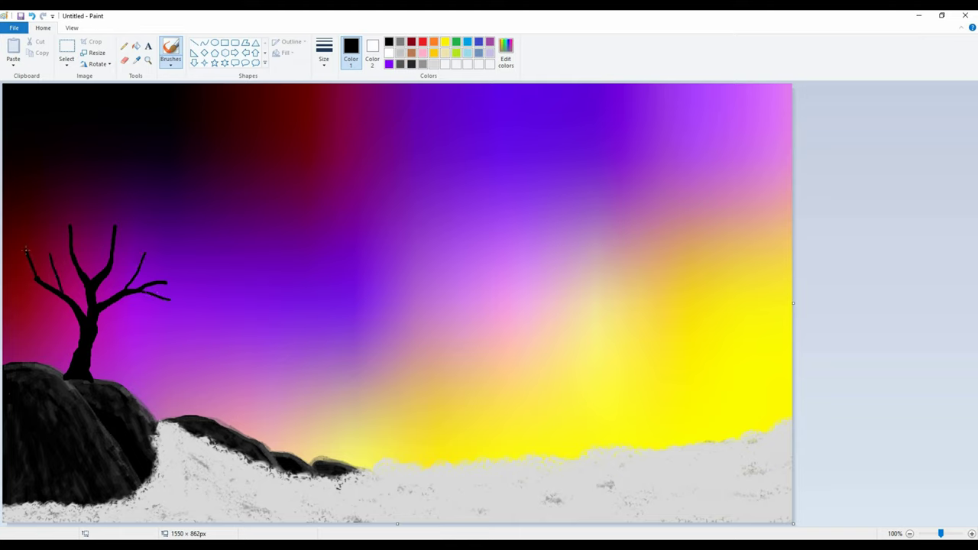
{"action": "mouse_move", "coordinate": [14, 296]}
{"action": "left_mouse_down"}
{"action": "mouse_move", "coordinate": [72, 314]}
{"action": "mouse_move", "coordinate": [22, 307]}
{"action": "left_mouse_up"}
{"action": "left_click_drag", "start_coordinate": [68, 252], "coordinate": [45, 215]}
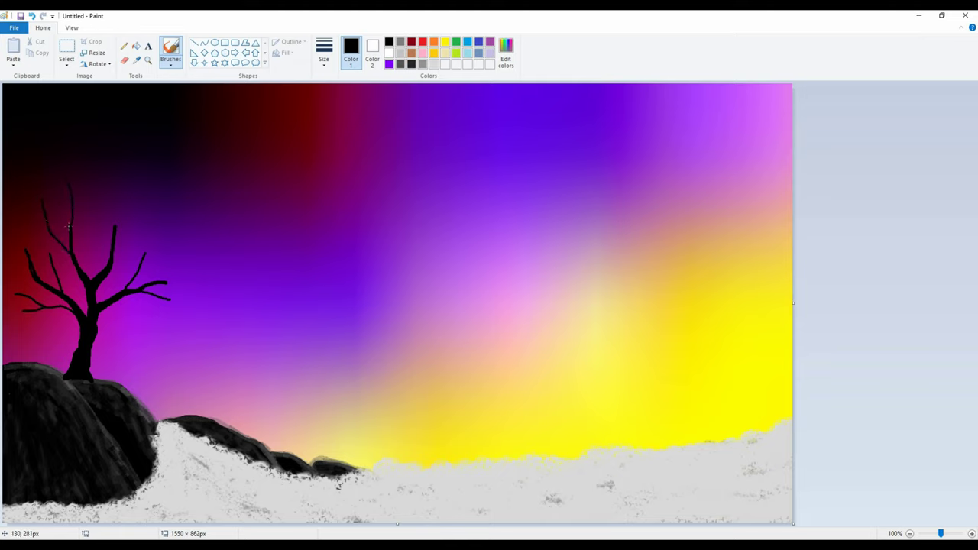
{"action": "left_click_drag", "start_coordinate": [71, 245], "coordinate": [94, 220]}
{"action": "mouse_move", "coordinate": [112, 260]}
{"action": "left_mouse_down"}
{"action": "mouse_move", "coordinate": [143, 226]}
{"action": "mouse_move", "coordinate": [115, 229]}
{"action": "mouse_move", "coordinate": [108, 205]}
{"action": "mouse_move", "coordinate": [114, 229]}
{"action": "mouse_move", "coordinate": [149, 183]}
{"action": "left_mouse_up"}
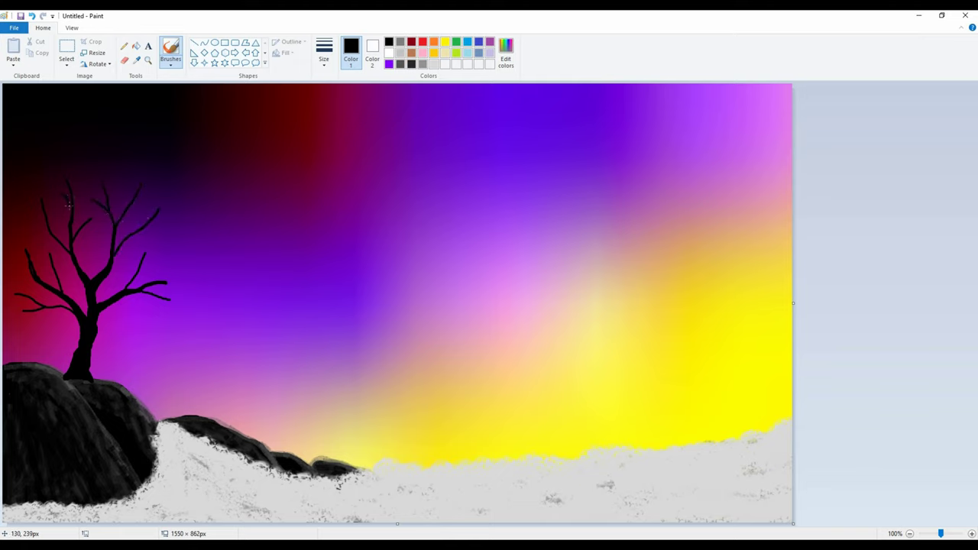
{"action": "left_click_drag", "start_coordinate": [163, 225], "coordinate": [133, 232]}
{"action": "left_click_drag", "start_coordinate": [187, 284], "coordinate": [154, 284]}
{"action": "left_click_drag", "start_coordinate": [165, 246], "coordinate": [138, 275]}
{"action": "left_click", "coordinate": [131, 281]}
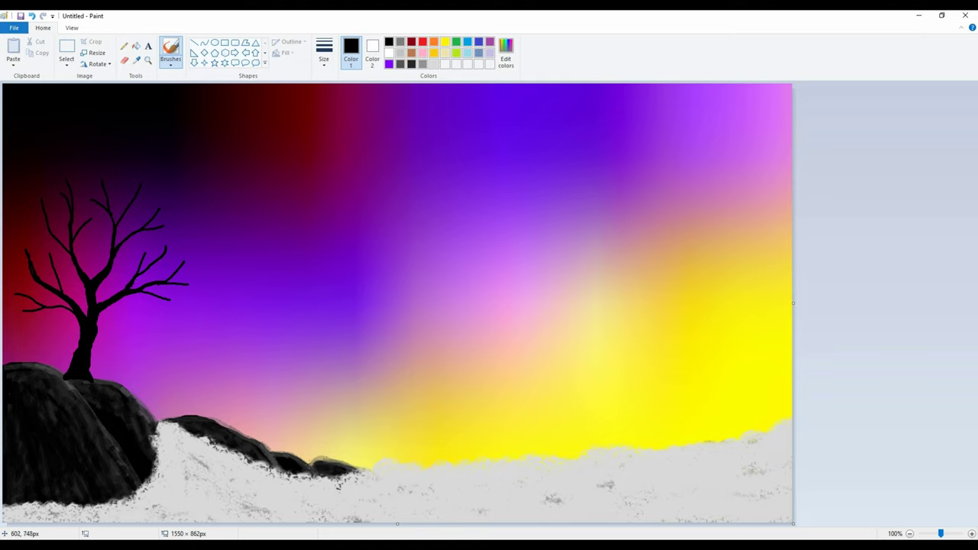
- Paint a second, leaning black tree on the small rocks with a trunk, an upright limb and a long side limb
{"action": "mouse_move", "coordinate": [309, 461]}
{"action": "left_mouse_down"}
{"action": "mouse_move", "coordinate": [328, 432]}
{"action": "mouse_move", "coordinate": [311, 461]}
{"action": "mouse_move", "coordinate": [328, 388]}
{"action": "left_mouse_up"}
{"action": "mouse_move", "coordinate": [341, 424]}
{"action": "left_mouse_down"}
{"action": "mouse_move", "coordinate": [322, 460]}
{"action": "mouse_move", "coordinate": [338, 409]}
{"action": "mouse_move", "coordinate": [327, 441]}
{"action": "mouse_move", "coordinate": [338, 423]}
{"action": "left_mouse_up"}
{"action": "left_click_drag", "start_coordinate": [329, 388], "coordinate": [328, 328]}
{"action": "left_click_drag", "start_coordinate": [352, 416], "coordinate": [434, 410]}
{"action": "mouse_move", "coordinate": [333, 441]}
{"action": "left_mouse_down"}
{"action": "mouse_move", "coordinate": [378, 413]}
{"action": "mouse_move", "coordinate": [353, 419]}
{"action": "mouse_move", "coordinate": [392, 415]}
{"action": "left_mouse_up"}
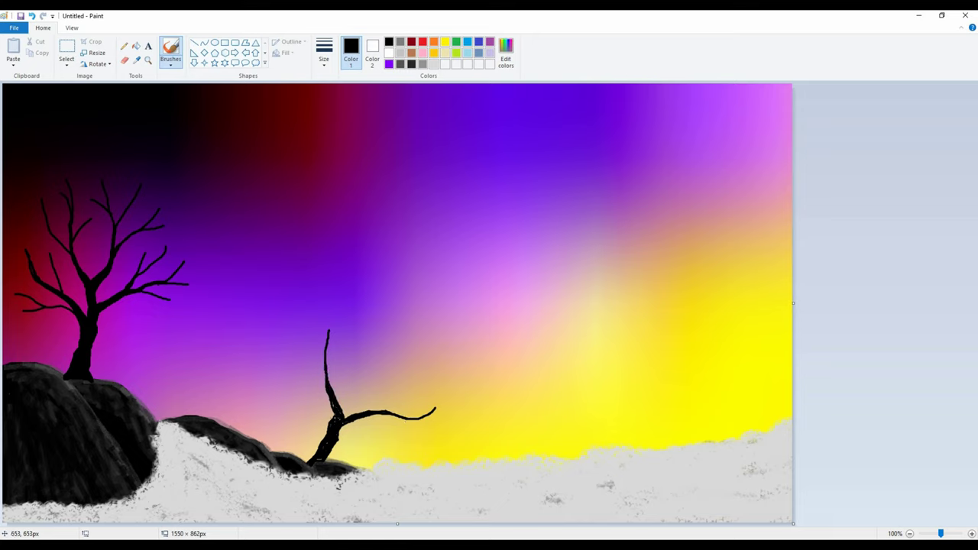
- Fill out the second tree with more black branches and thin twigs spreading up and to the right
{"action": "mouse_move", "coordinate": [340, 418]}
{"action": "left_mouse_down"}
{"action": "mouse_move", "coordinate": [374, 364]}
{"action": "mouse_move", "coordinate": [340, 409]}
{"action": "mouse_move", "coordinate": [389, 390]}
{"action": "mouse_move", "coordinate": [363, 411]}
{"action": "mouse_move", "coordinate": [416, 372]}
{"action": "left_mouse_up"}
{"action": "mouse_move", "coordinate": [338, 396]}
{"action": "left_mouse_down"}
{"action": "mouse_move", "coordinate": [374, 391]}
{"action": "mouse_move", "coordinate": [349, 393]}
{"action": "mouse_move", "coordinate": [373, 388]}
{"action": "mouse_move", "coordinate": [361, 388]}
{"action": "mouse_move", "coordinate": [352, 325]}
{"action": "mouse_move", "coordinate": [355, 380]}
{"action": "mouse_move", "coordinate": [297, 333]}
{"action": "mouse_move", "coordinate": [327, 376]}
{"action": "left_mouse_up"}
{"action": "mouse_move", "coordinate": [397, 341]}
{"action": "left_mouse_down"}
{"action": "mouse_move", "coordinate": [391, 383]}
{"action": "mouse_move", "coordinate": [417, 404]}
{"action": "mouse_move", "coordinate": [398, 420]}
{"action": "left_mouse_up"}
{"action": "left_click_drag", "start_coordinate": [429, 343], "coordinate": [396, 365]}
{"action": "left_click_drag", "start_coordinate": [387, 311], "coordinate": [373, 367]}
{"action": "left_click_drag", "start_coordinate": [372, 284], "coordinate": [382, 344]}
{"action": "left_click_drag", "start_coordinate": [463, 367], "coordinate": [416, 407]}
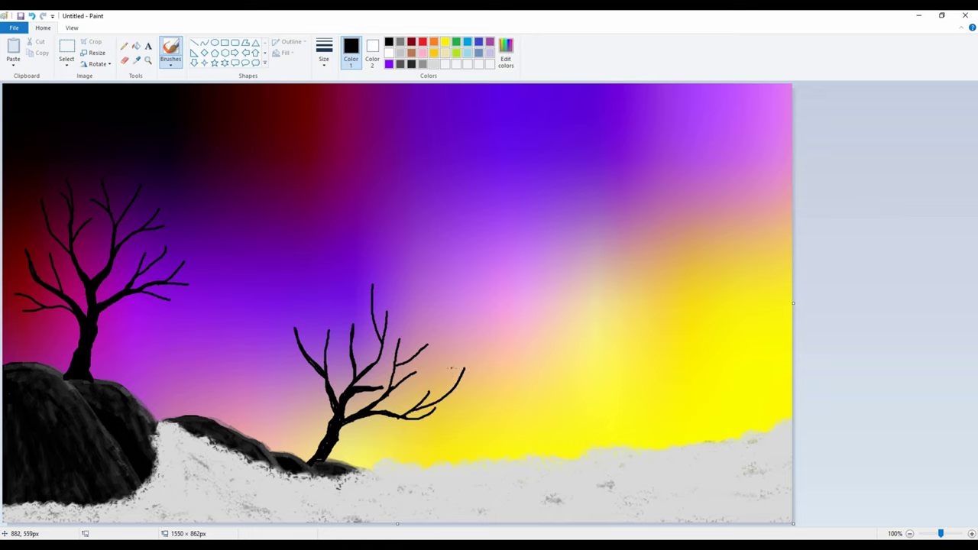
{"action": "left_click_drag", "start_coordinate": [448, 363], "coordinate": [435, 401]}
{"action": "left_click_drag", "start_coordinate": [435, 354], "coordinate": [389, 390]}
{"action": "left_click_drag", "start_coordinate": [413, 309], "coordinate": [407, 361]}
{"action": "left_click_drag", "start_coordinate": [321, 316], "coordinate": [302, 344]}
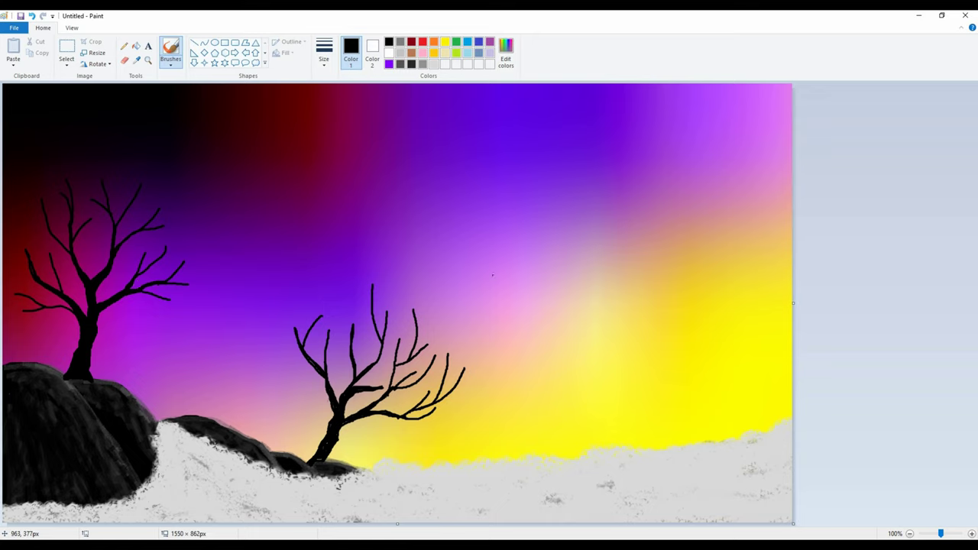
- Widen the canvas to 1759 px and outline a small five-petal flower on the blank strip with the Pencil in a custom hot pink
{"action": "left_click", "coordinate": [423, 52]}
{"action": "left_click_drag", "start_coordinate": [793, 302], "coordinate": [899, 289]}
{"action": "left_click", "coordinate": [505, 54]}
{"action": "left_click", "coordinate": [593, 244]}
{"action": "left_click", "coordinate": [395, 346]}
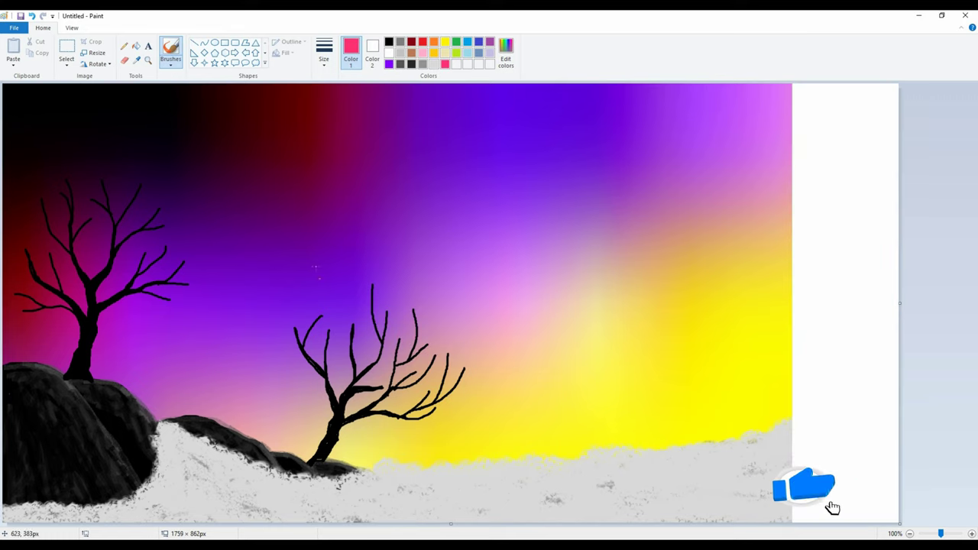
{"action": "left_click", "coordinate": [126, 46]}
{"action": "mouse_move", "coordinate": [837, 220]}
{"action": "left_mouse_down"}
{"action": "mouse_move", "coordinate": [835, 211]}
{"action": "mouse_move", "coordinate": [851, 221]}
{"action": "mouse_move", "coordinate": [834, 231]}
{"action": "mouse_move", "coordinate": [827, 224]}
{"action": "mouse_move", "coordinate": [835, 221]}
{"action": "left_mouse_up"}
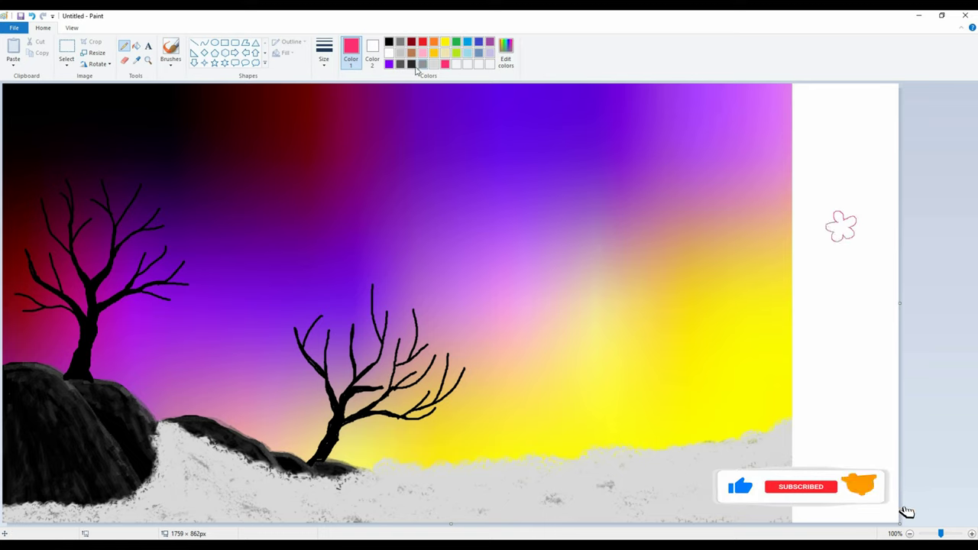
- Fill the flower with light pink and draw hot pink vein lines from its center with the Pencil
{"action": "left_click", "coordinate": [424, 57]}
{"action": "left_click", "coordinate": [136, 47]}
{"action": "left_click", "coordinate": [841, 221]}
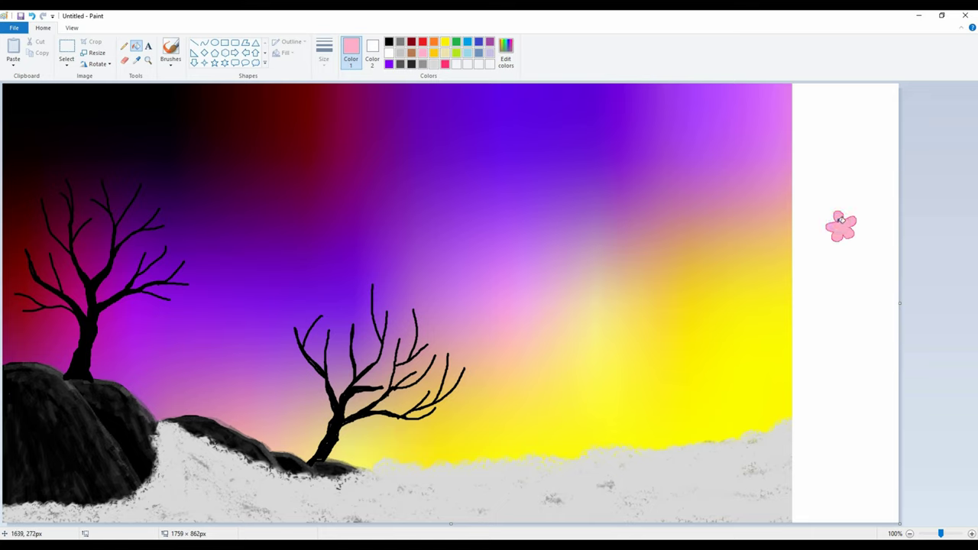
{"action": "left_click", "coordinate": [123, 46]}
{"action": "left_click", "coordinate": [445, 64]}
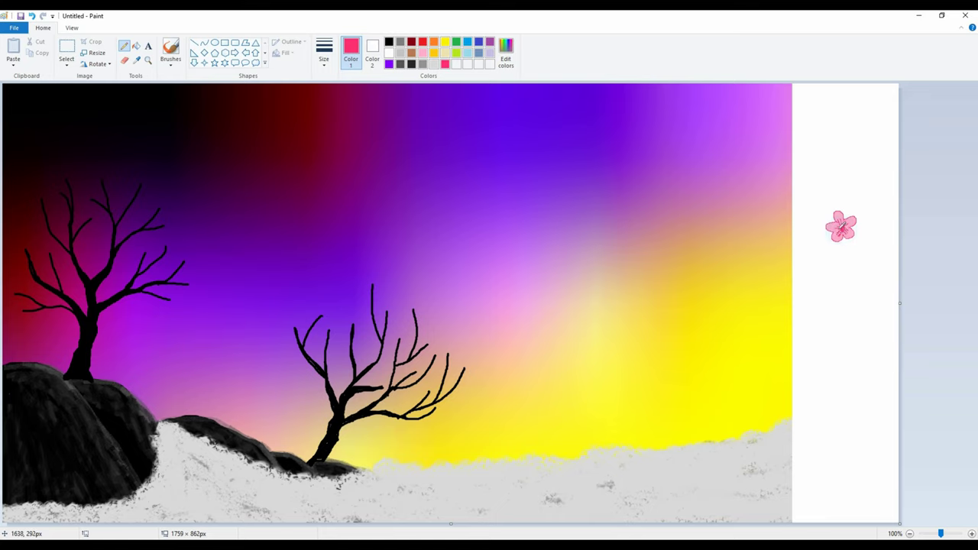
- Mix a paler custom pink and brush small highlights around the flower's center
{"action": "left_click", "coordinate": [423, 53]}
{"action": "left_click", "coordinate": [506, 54]}
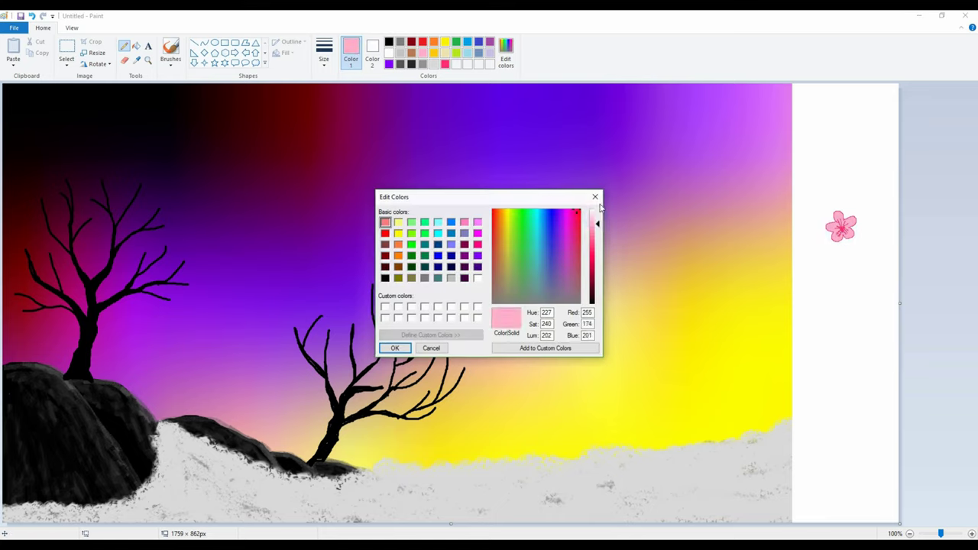
{"action": "left_click", "coordinate": [595, 196]}
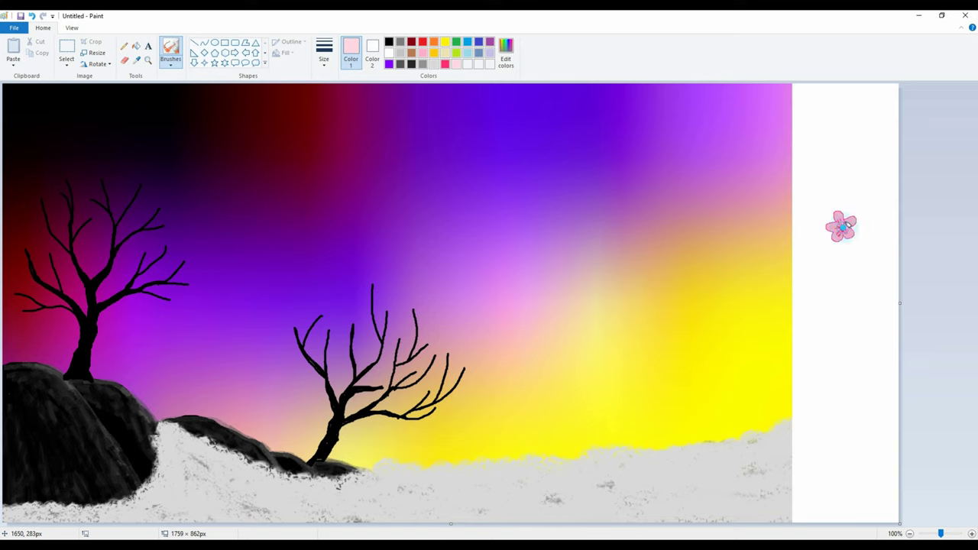
- Shrink a copy of the flower and, with transparent selection on, duplicate it into a small flower cluster below the original
{"action": "left_click", "coordinate": [66, 65]}
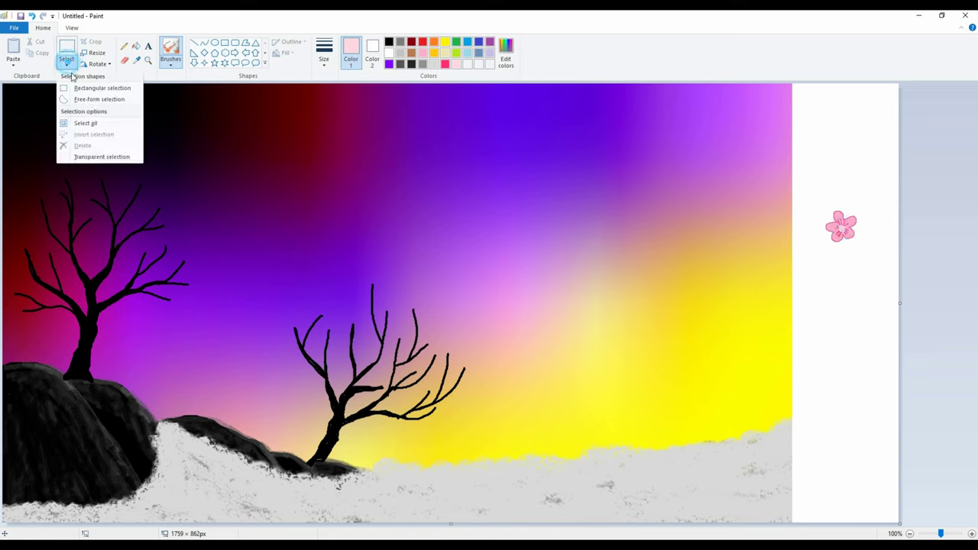
{"action": "left_click", "coordinate": [92, 81]}
{"action": "left_click_drag", "start_coordinate": [841, 226], "coordinate": [855, 301]}
{"action": "left_click", "coordinate": [67, 63]}
{"action": "left_click", "coordinate": [66, 157]}
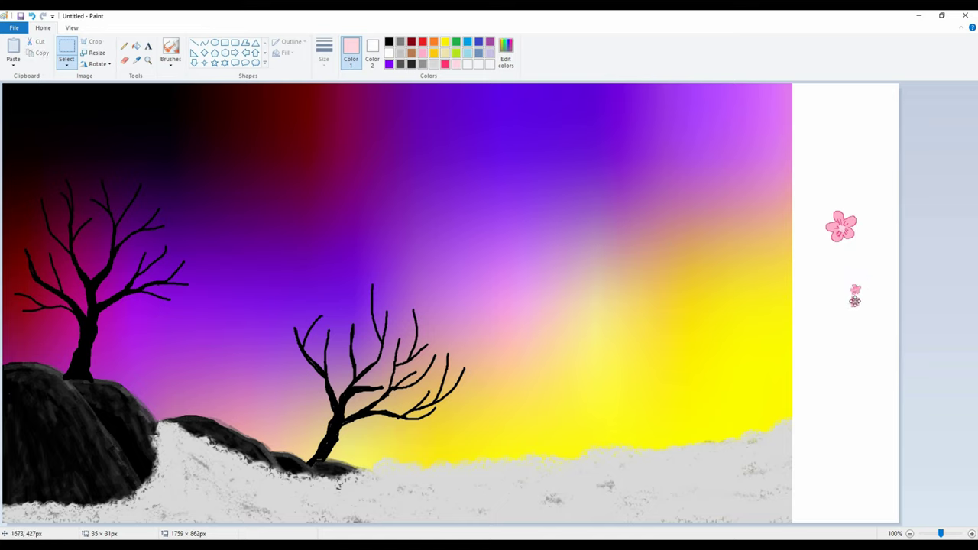
{"action": "left_click_drag", "start_coordinate": [848, 280], "coordinate": [845, 291]}
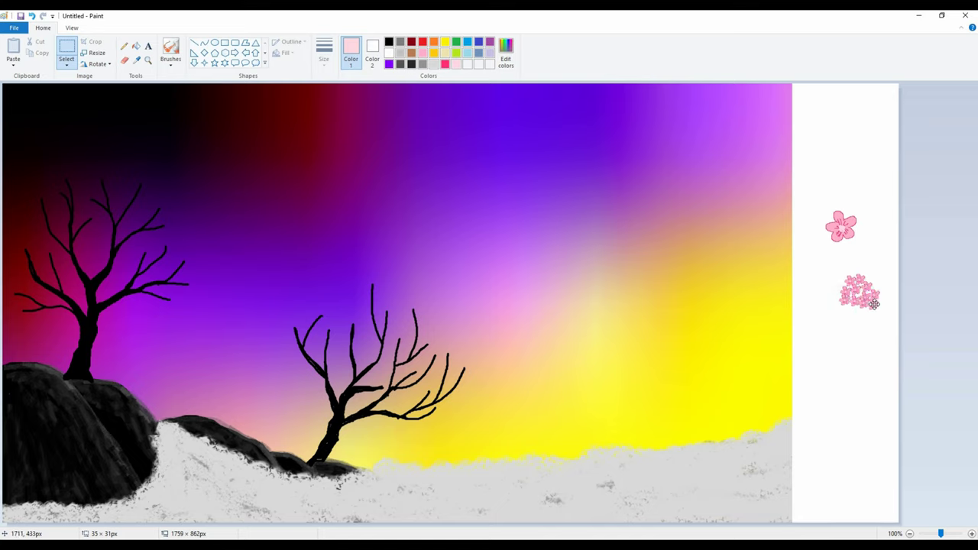
{"action": "left_click", "coordinate": [837, 178]}
- Select the flower cluster and stamp copies over the left tree's crown and the second tree's leftmost branch tips
{"action": "left_click", "coordinate": [67, 63]}
{"action": "left_click", "coordinate": [68, 89]}
{"action": "mouse_move", "coordinate": [865, 294]}
{"action": "left_mouse_down"}
{"action": "mouse_move", "coordinate": [511, 337]}
{"action": "mouse_move", "coordinate": [138, 276]}
{"action": "mouse_move", "coordinate": [155, 252]}
{"action": "mouse_move", "coordinate": [184, 246]}
{"action": "mouse_move", "coordinate": [183, 298]}
{"action": "mouse_move", "coordinate": [158, 258]}
{"action": "mouse_move", "coordinate": [171, 218]}
{"action": "mouse_move", "coordinate": [139, 179]}
{"action": "mouse_move", "coordinate": [111, 203]}
{"action": "mouse_move", "coordinate": [99, 191]}
{"action": "mouse_move", "coordinate": [112, 164]}
{"action": "mouse_move", "coordinate": [61, 188]}
{"action": "mouse_move", "coordinate": [96, 218]}
{"action": "mouse_move", "coordinate": [37, 205]}
{"action": "mouse_move", "coordinate": [84, 144]}
{"action": "mouse_move", "coordinate": [43, 152]}
{"action": "mouse_move", "coordinate": [24, 175]}
{"action": "mouse_move", "coordinate": [40, 252]}
{"action": "mouse_move", "coordinate": [18, 239]}
{"action": "mouse_move", "coordinate": [27, 232]}
{"action": "mouse_move", "coordinate": [17, 301]}
{"action": "mouse_move", "coordinate": [71, 266]}
{"action": "mouse_move", "coordinate": [13, 197]}
{"action": "mouse_move", "coordinate": [31, 172]}
{"action": "mouse_move", "coordinate": [5, 215]}
{"action": "mouse_move", "coordinate": [23, 148]}
{"action": "mouse_move", "coordinate": [77, 123]}
{"action": "mouse_move", "coordinate": [136, 142]}
{"action": "mouse_move", "coordinate": [203, 215]}
{"action": "mouse_move", "coordinate": [213, 207]}
{"action": "mouse_move", "coordinate": [188, 220]}
{"action": "mouse_move", "coordinate": [330, 325]}
{"action": "mouse_move", "coordinate": [299, 316]}
{"action": "mouse_move", "coordinate": [862, 359]}
{"action": "mouse_move", "coordinate": [304, 315]}
{"action": "left_mouse_up"}
{"action": "mouse_move", "coordinate": [261, 287]}
{"action": "left_mouse_down"}
{"action": "mouse_move", "coordinate": [295, 326]}
{"action": "mouse_move", "coordinate": [319, 312]}
{"action": "mouse_move", "coordinate": [330, 329]}
{"action": "mouse_move", "coordinate": [293, 336]}
{"action": "left_mouse_up"}
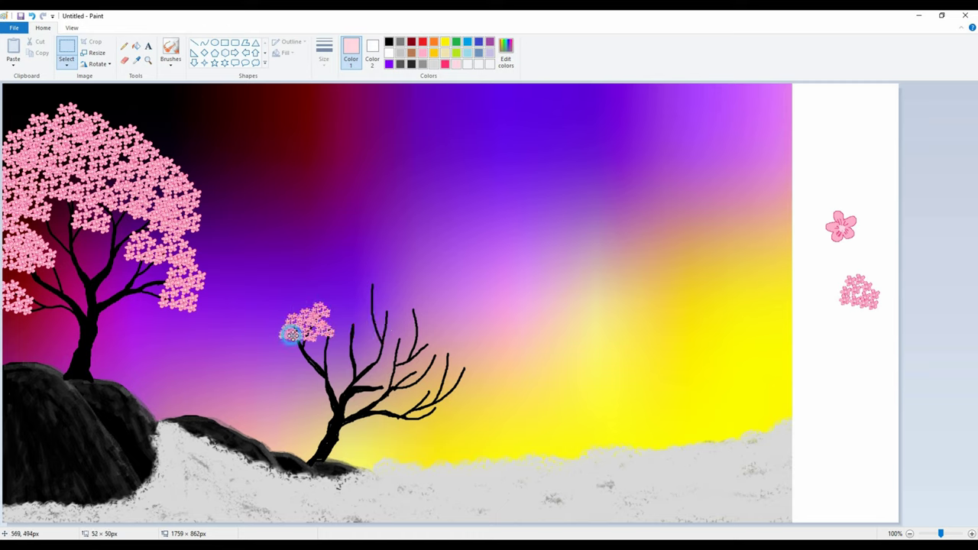
- Stamp flower clusters over the rest of the second tree's crown, with a few blossoms on its inner and lower branches
{"action": "left_click", "coordinate": [341, 308]}
{"action": "left_click_drag", "start_coordinate": [381, 297], "coordinate": [390, 308]}
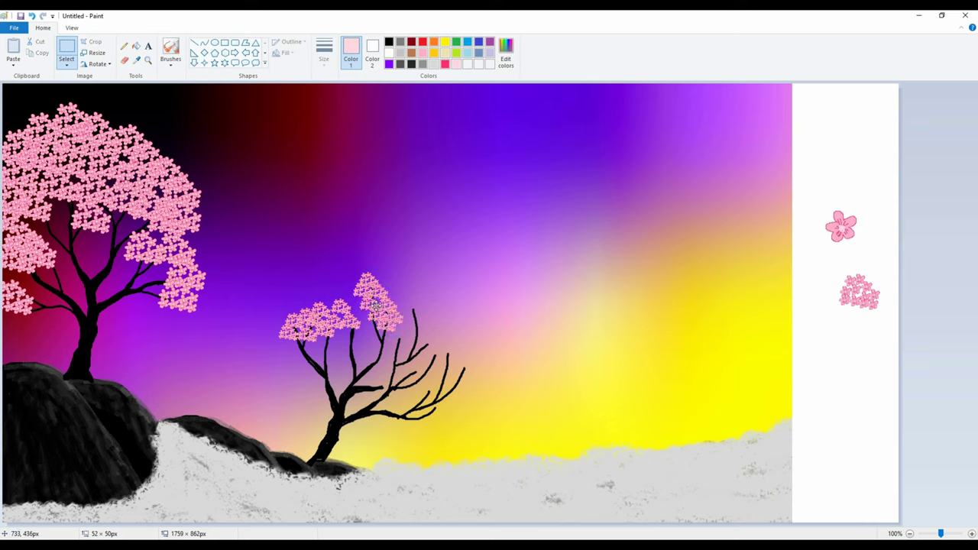
{"action": "left_click_drag", "start_coordinate": [411, 308], "coordinate": [422, 299]}
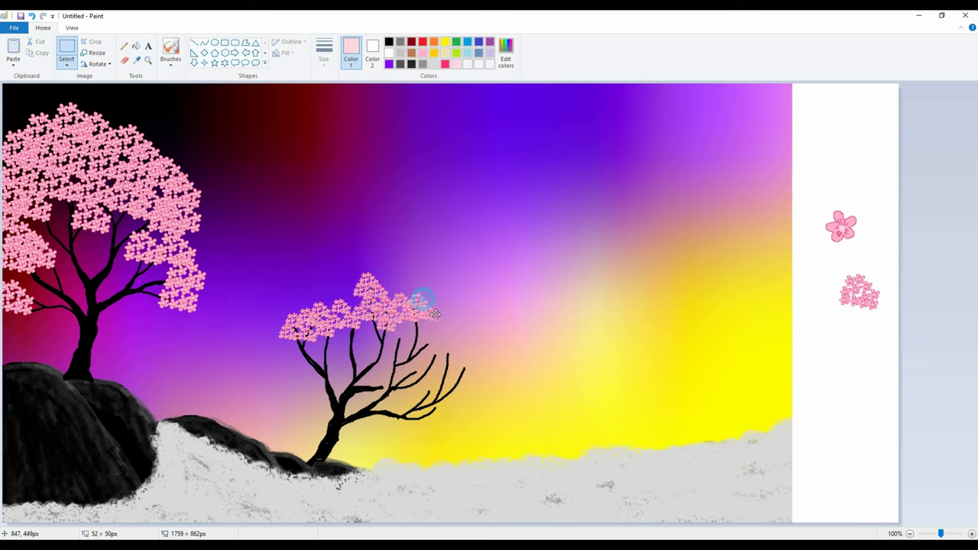
{"action": "left_click_drag", "start_coordinate": [467, 359], "coordinate": [419, 369]}
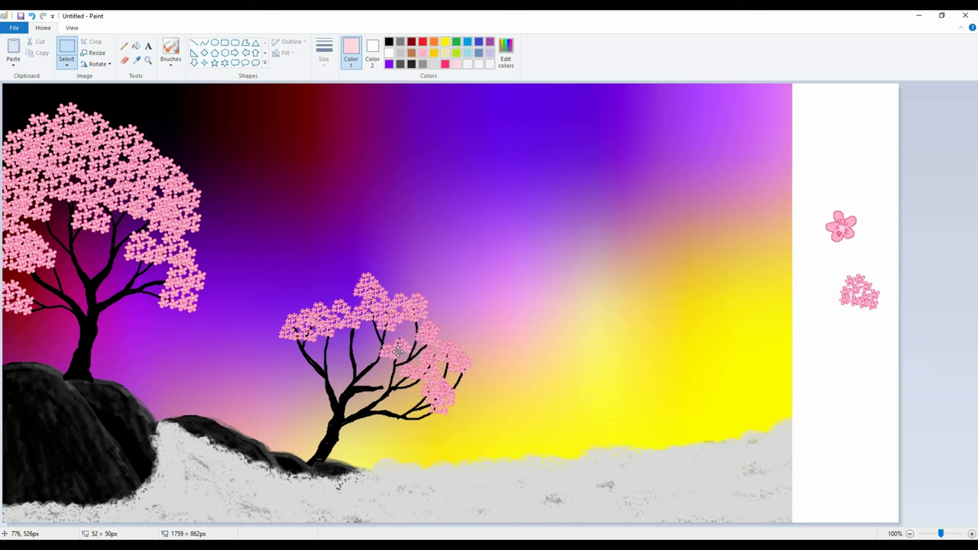
{"action": "left_click_drag", "start_coordinate": [303, 345], "coordinate": [328, 297]}
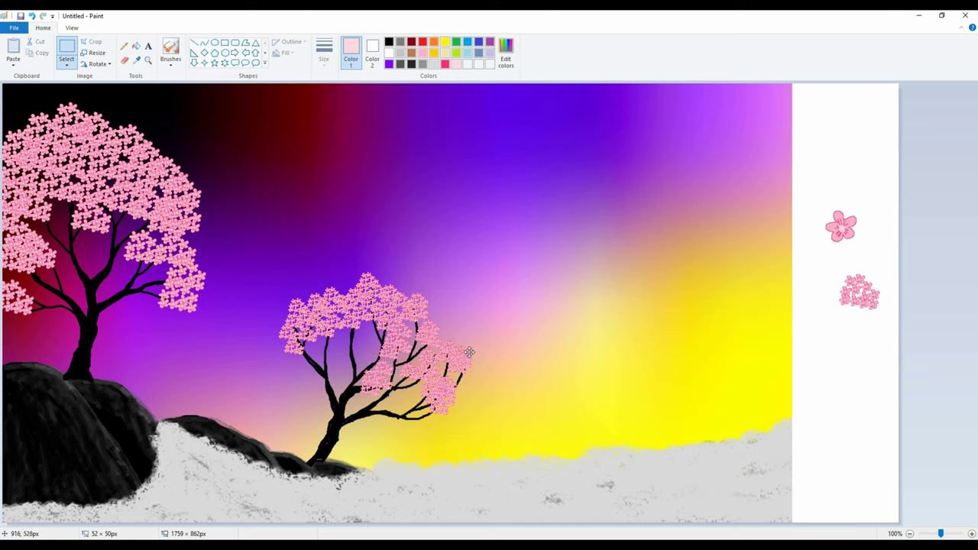
{"action": "mouse_move", "coordinate": [478, 361]}
{"action": "left_mouse_down"}
{"action": "mouse_move", "coordinate": [475, 377]}
{"action": "mouse_move", "coordinate": [469, 367]}
{"action": "left_mouse_up"}
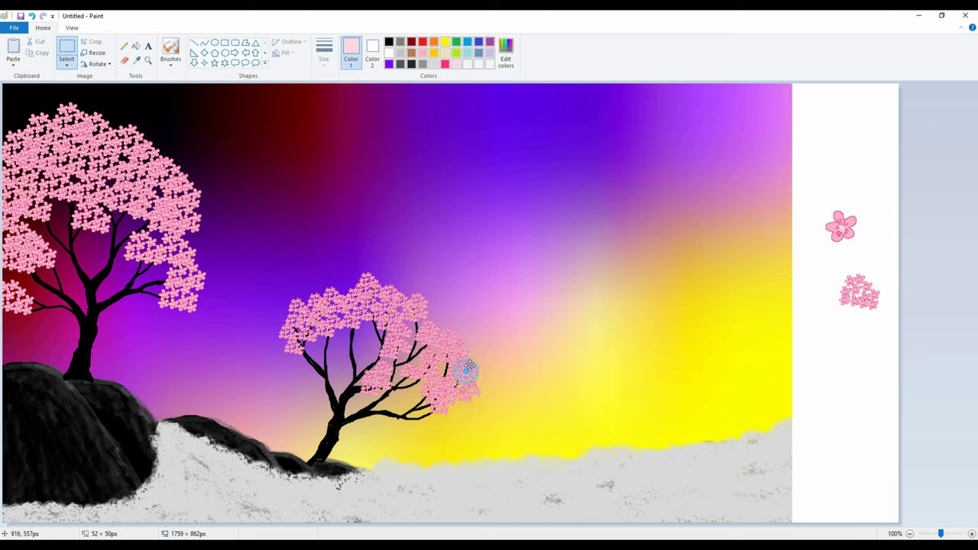
{"action": "left_click_drag", "start_coordinate": [356, 329], "coordinate": [407, 412]}
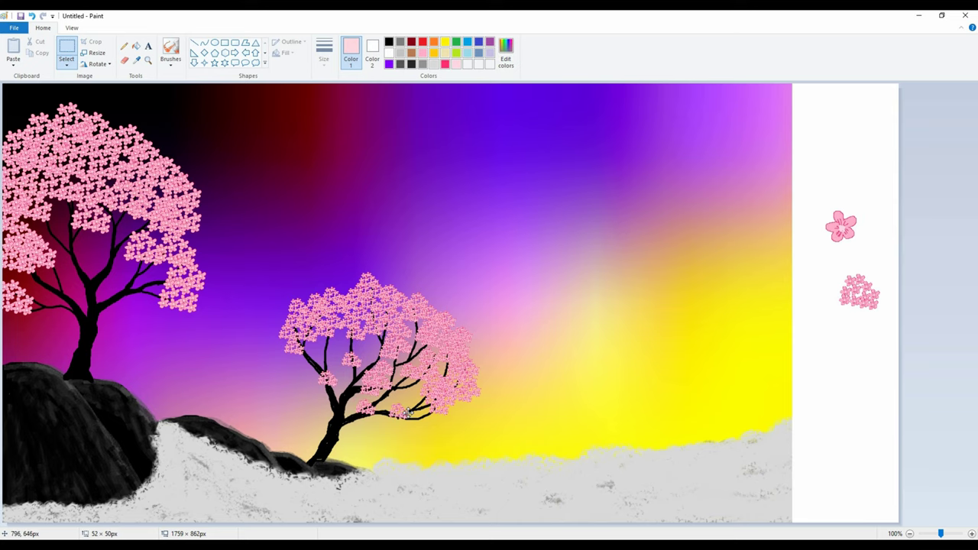
- Crop the canvas back to 1550 px wide to remove the strip with the sample flowers
{"action": "left_click", "coordinate": [861, 389]}
{"action": "left_click_drag", "start_coordinate": [898, 303], "coordinate": [794, 307]}
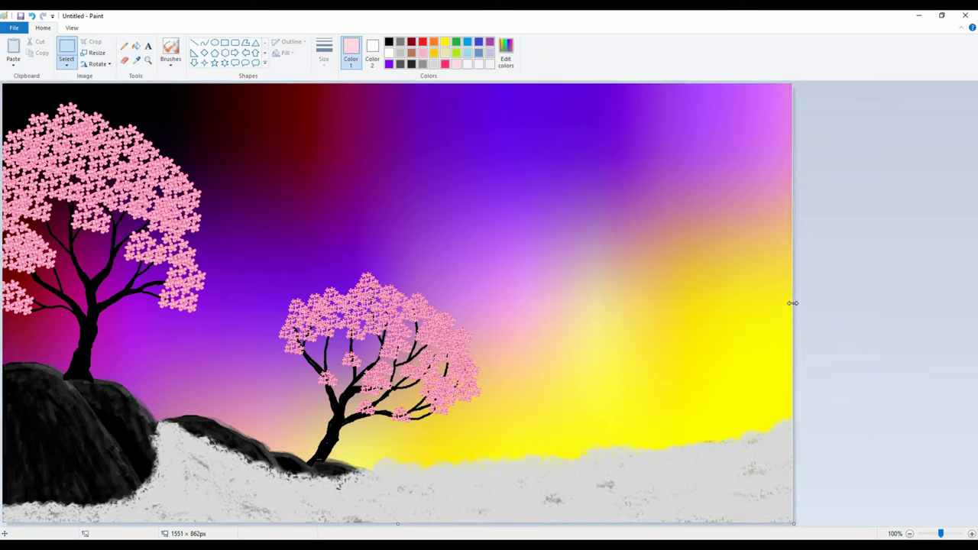
{"action": "left_click_drag", "start_coordinate": [792, 303], "coordinate": [791, 303]}
- Draw a solid white circle about 205 × 207 px in the upper sky, right of center, as a moon
{"action": "left_click", "coordinate": [389, 53]}
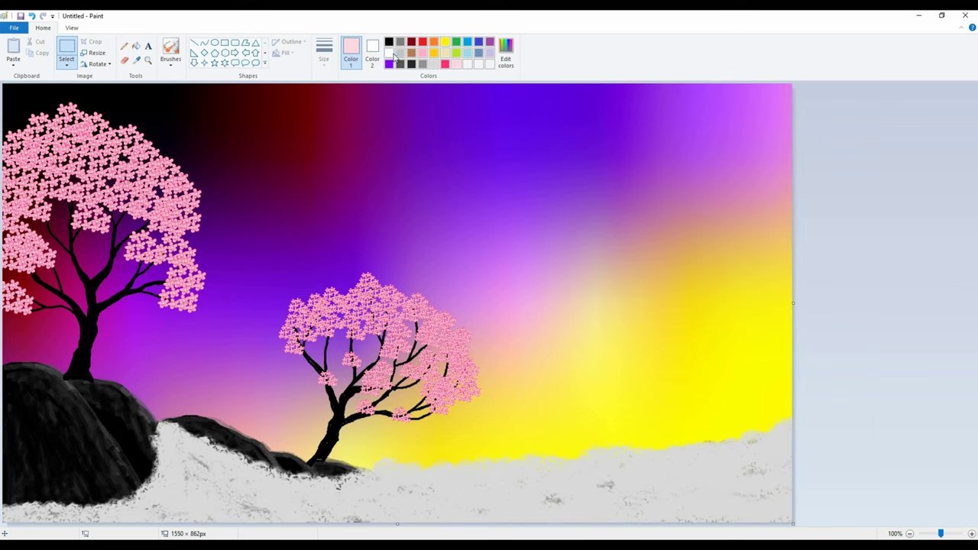
{"action": "left_click", "coordinate": [215, 43]}
{"action": "left_click_drag", "start_coordinate": [588, 190], "coordinate": [695, 82]}
{"action": "left_click_drag", "start_coordinate": [650, 140], "coordinate": [623, 148]}
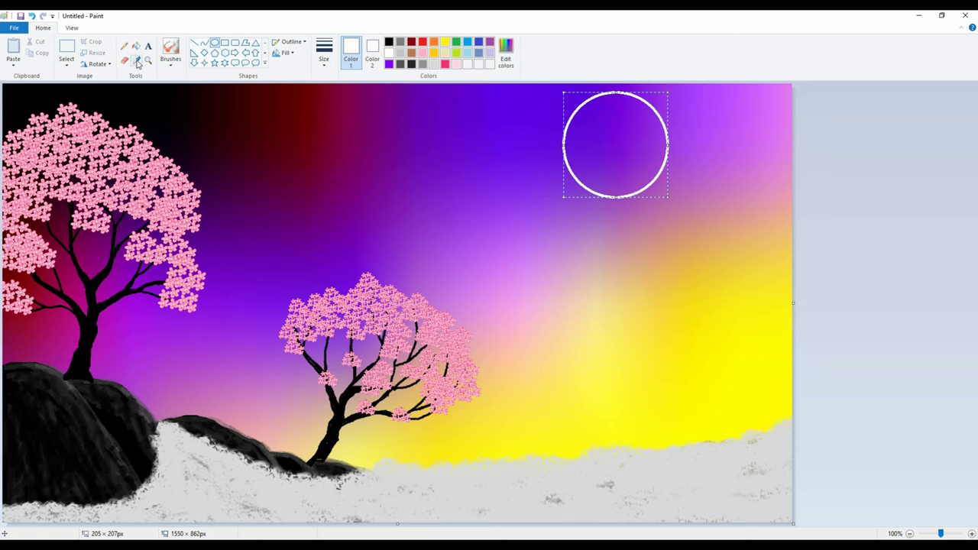
{"action": "left_click", "coordinate": [289, 53]}
{"action": "left_click", "coordinate": [290, 73]}
- Carve the moon into a crescent by overlaying a circle about 189 × 192 px, outlined and filled with purple sampled from the sky
{"action": "left_click", "coordinate": [136, 60]}
{"action": "left_click", "coordinate": [673, 141]}
{"action": "left_click_drag", "start_coordinate": [604, 181], "coordinate": [700, 83]}
{"action": "left_click_drag", "start_coordinate": [670, 119], "coordinate": [639, 131]}
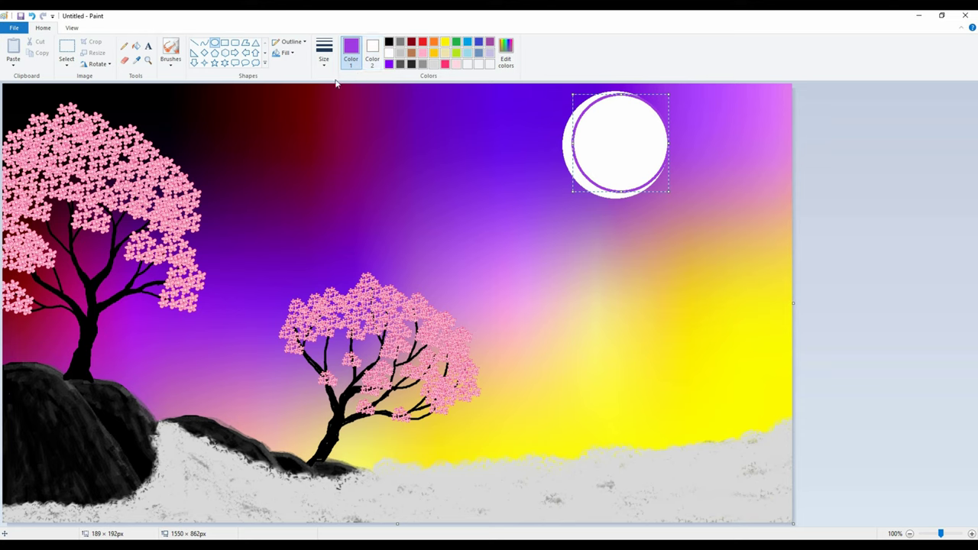
{"action": "left_click", "coordinate": [136, 46]}
{"action": "left_click", "coordinate": [636, 152]}
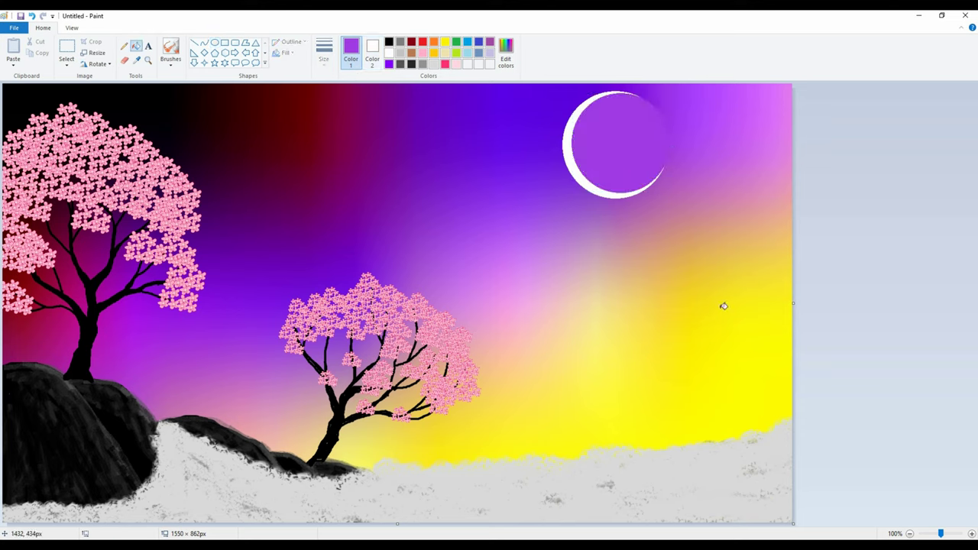
- Scatter a few small white five-point stars across the sky
{"action": "left_click", "coordinate": [389, 52]}
{"action": "left_click", "coordinate": [214, 62]}
{"action": "left_click_drag", "start_coordinate": [317, 105], "coordinate": [320, 108]}
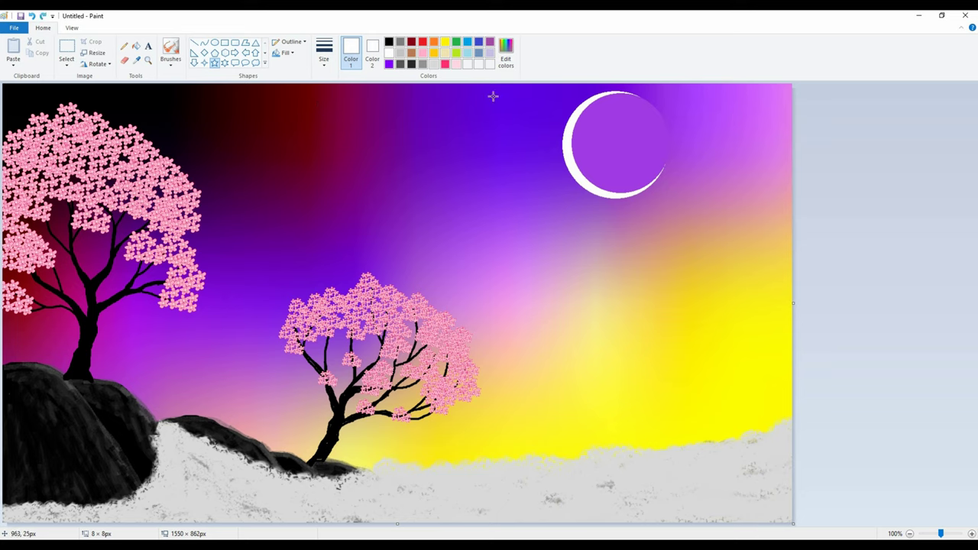
{"action": "left_click_drag", "start_coordinate": [161, 111], "coordinate": [168, 118]}
{"action": "left_click", "coordinate": [257, 102]}
{"action": "left_click_drag", "start_coordinate": [277, 103], "coordinate": [285, 110]}
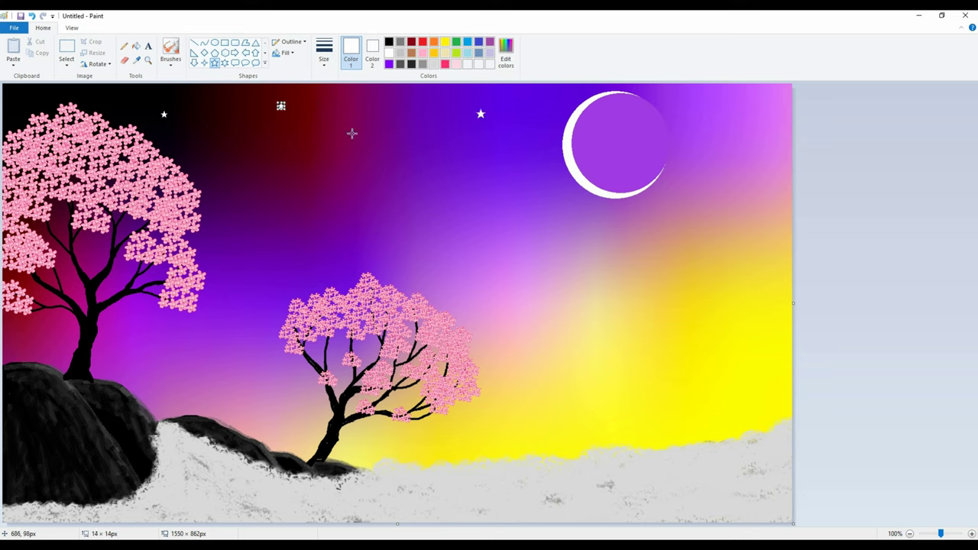
{"action": "left_click_drag", "start_coordinate": [265, 199], "coordinate": [262, 197]}
- Dot tiny white stars all over the sky with the Pencil
{"action": "left_click", "coordinate": [25, 102]}
{"action": "left_click", "coordinate": [126, 97]}
{"action": "left_click", "coordinate": [220, 144]}
{"action": "left_click", "coordinate": [226, 106]}
{"action": "left_click", "coordinate": [233, 247]}
{"action": "left_click", "coordinate": [134, 324]}
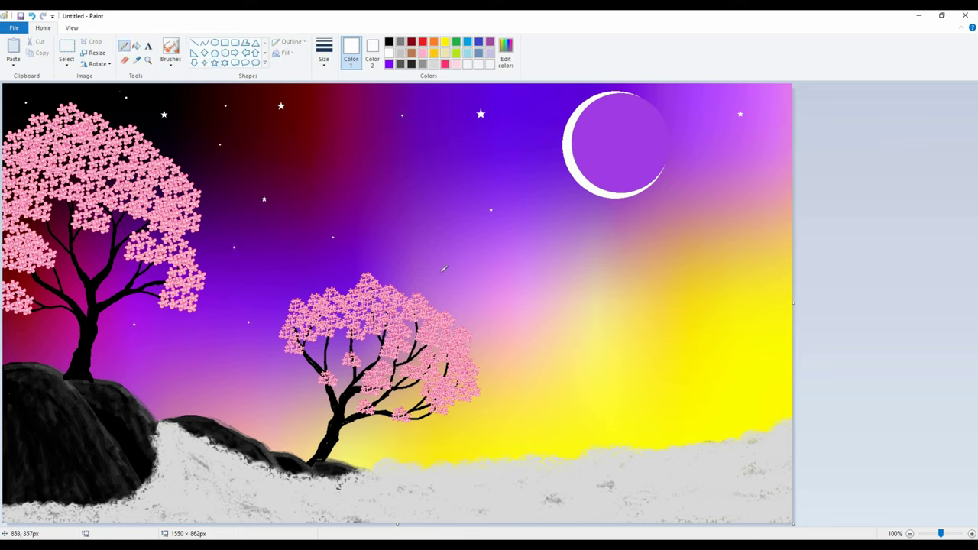
{"action": "left_click", "coordinate": [741, 174]}
{"action": "left_click", "coordinate": [526, 130]}
{"action": "left_click", "coordinate": [402, 152]}
{"action": "left_click", "coordinate": [281, 157]}
- Brush white over the whole gray ground with a textured brush to turn it into bright snow
{"action": "left_click", "coordinate": [170, 61]}
{"action": "left_click", "coordinate": [193, 103]}
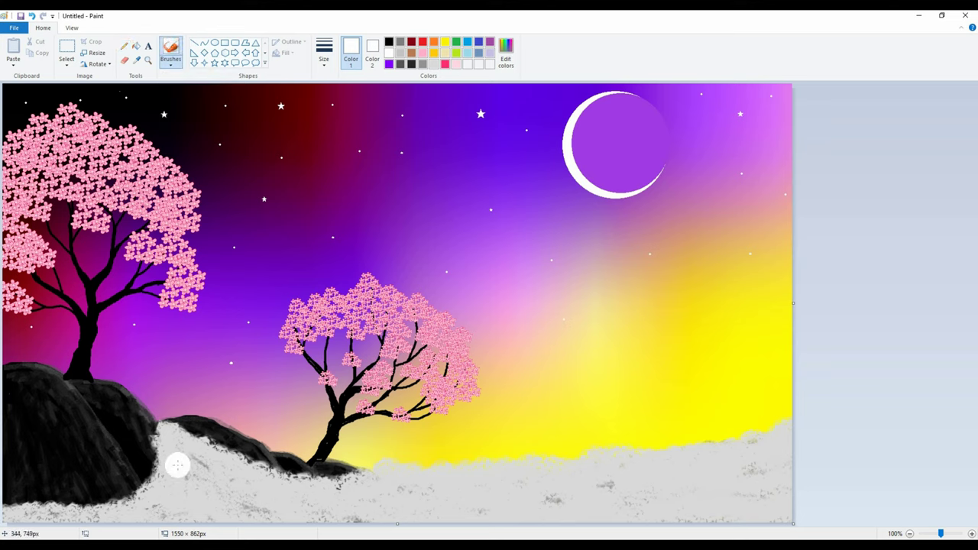
{"action": "mouse_move", "coordinate": [181, 448]}
{"action": "left_mouse_down"}
{"action": "mouse_move", "coordinate": [245, 498]}
{"action": "mouse_move", "coordinate": [195, 459]}
{"action": "mouse_move", "coordinate": [230, 508]}
{"action": "mouse_move", "coordinate": [168, 441]}
{"action": "mouse_move", "coordinate": [199, 502]}
{"action": "mouse_move", "coordinate": [175, 457]}
{"action": "mouse_move", "coordinate": [169, 497]}
{"action": "mouse_move", "coordinate": [178, 493]}
{"action": "mouse_move", "coordinate": [171, 474]}
{"action": "mouse_move", "coordinate": [151, 513]}
{"action": "mouse_move", "coordinate": [158, 494]}
{"action": "mouse_move", "coordinate": [23, 510]}
{"action": "left_mouse_up"}
{"action": "mouse_move", "coordinate": [210, 454]}
{"action": "left_mouse_down"}
{"action": "mouse_move", "coordinate": [271, 507]}
{"action": "mouse_move", "coordinate": [306, 514]}
{"action": "mouse_move", "coordinate": [236, 459]}
{"action": "mouse_move", "coordinate": [367, 511]}
{"action": "mouse_move", "coordinate": [333, 484]}
{"action": "mouse_move", "coordinate": [458, 463]}
{"action": "mouse_move", "coordinate": [756, 439]}
{"action": "mouse_move", "coordinate": [799, 475]}
{"action": "mouse_move", "coordinate": [733, 451]}
{"action": "mouse_move", "coordinate": [375, 492]}
{"action": "mouse_move", "coordinate": [669, 472]}
{"action": "mouse_move", "coordinate": [367, 516]}
{"action": "mouse_move", "coordinate": [542, 482]}
{"action": "mouse_move", "coordinate": [722, 469]}
{"action": "left_mouse_up"}
{"action": "mouse_move", "coordinate": [390, 518]}
{"action": "left_mouse_down"}
{"action": "mouse_move", "coordinate": [741, 482]}
{"action": "mouse_move", "coordinate": [649, 508]}
{"action": "mouse_move", "coordinate": [787, 497]}
{"action": "mouse_move", "coordinate": [689, 521]}
{"action": "mouse_move", "coordinate": [797, 515]}
{"action": "mouse_move", "coordinate": [690, 510]}
{"action": "mouse_move", "coordinate": [795, 512]}
{"action": "left_mouse_up"}
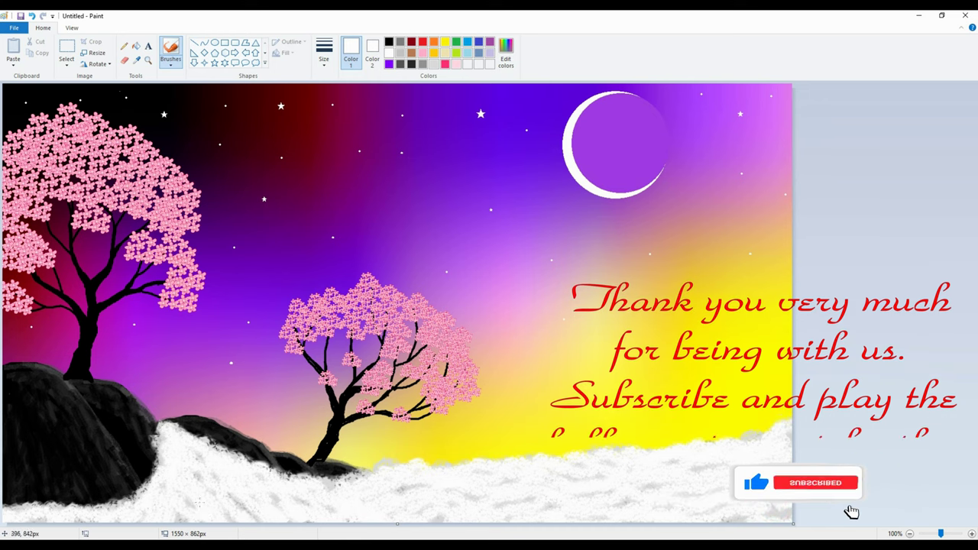